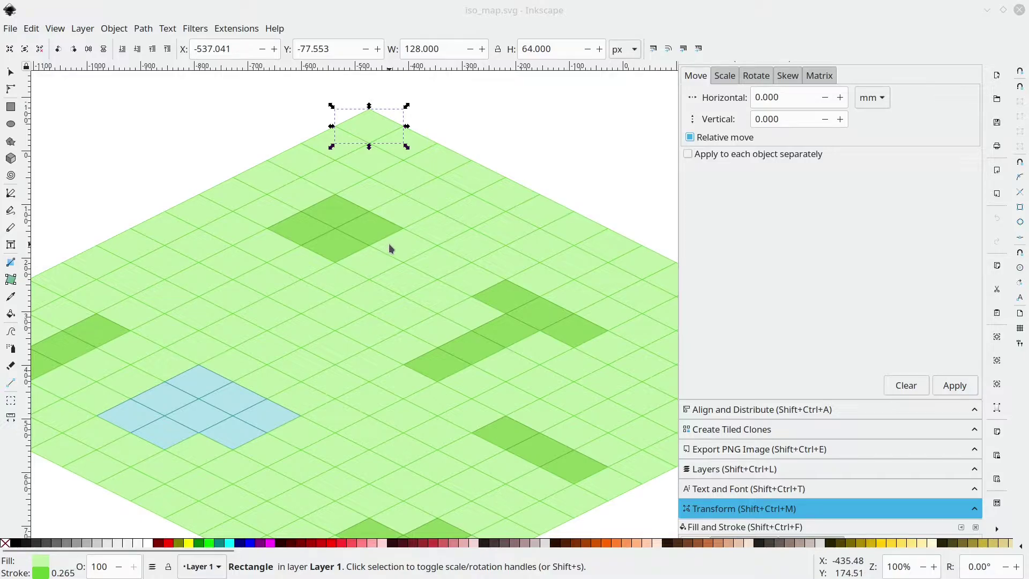
Create a new blank document from the File menu and maximize its window
{"action": "left_click", "coordinate": [12, 30]}
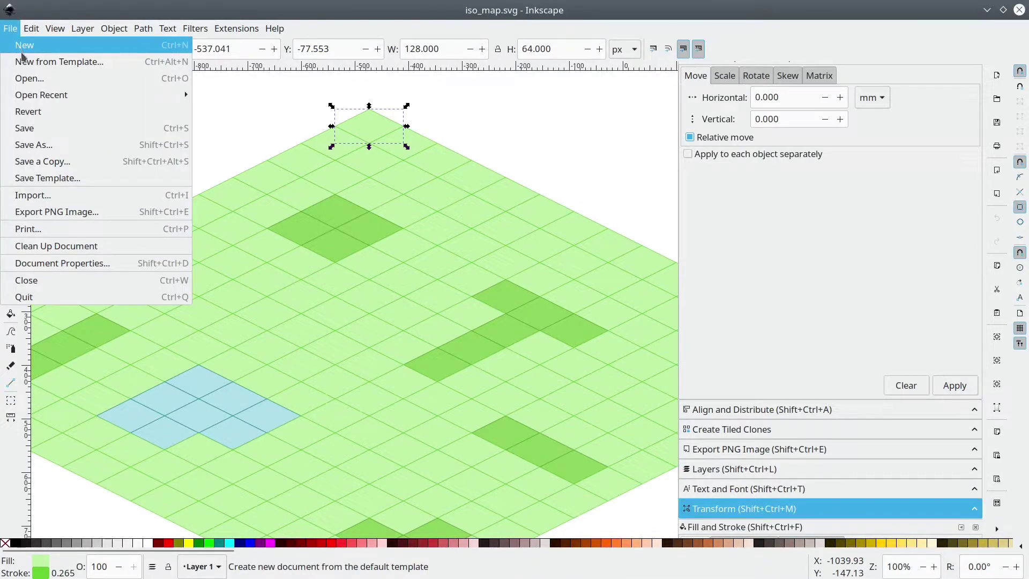
{"action": "left_click", "coordinate": [22, 55]}
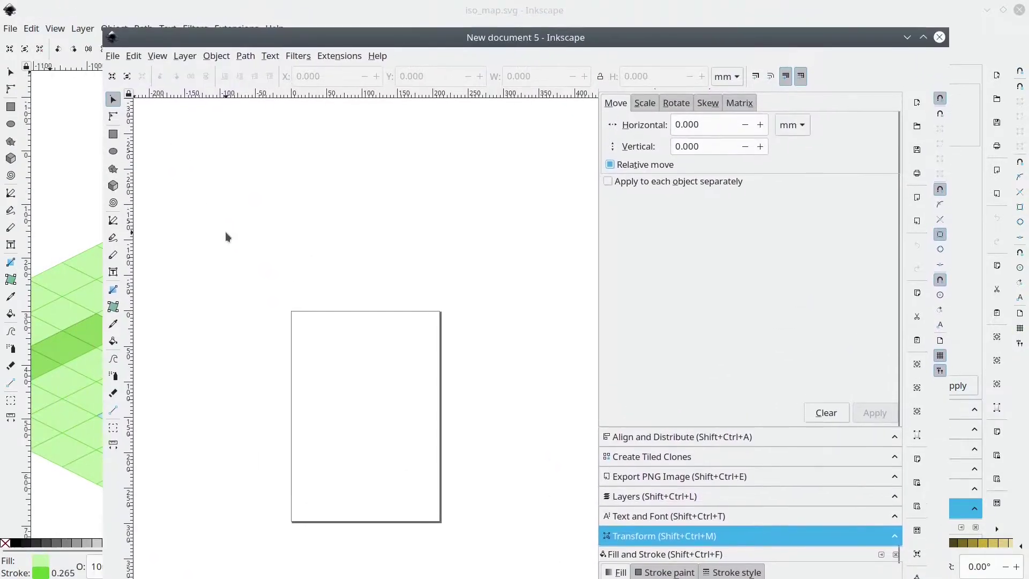
{"action": "double_click", "coordinate": [241, 36]}
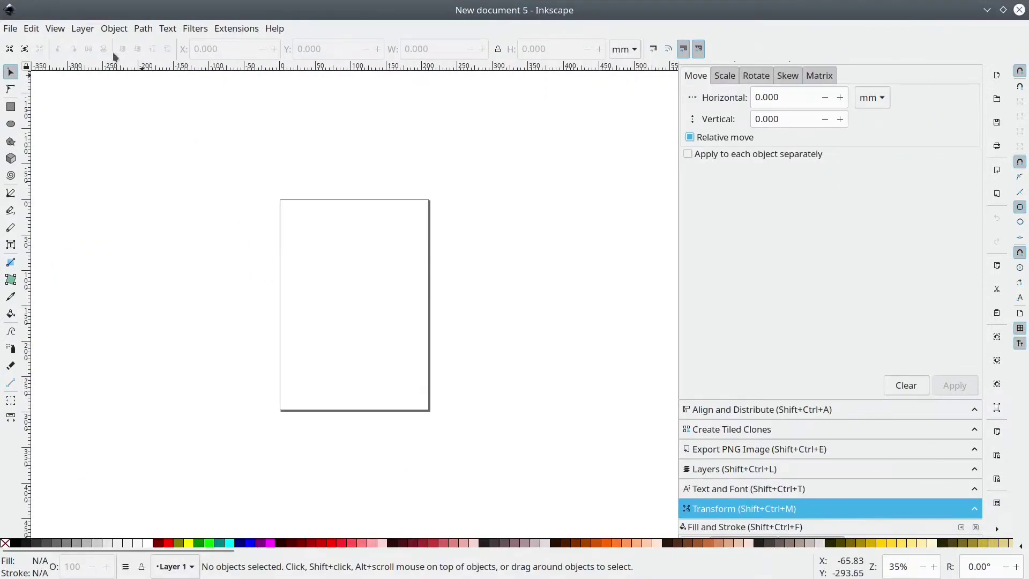
In Document Properties, set display units to px and turn off the page border
{"action": "left_click", "coordinate": [12, 29]}
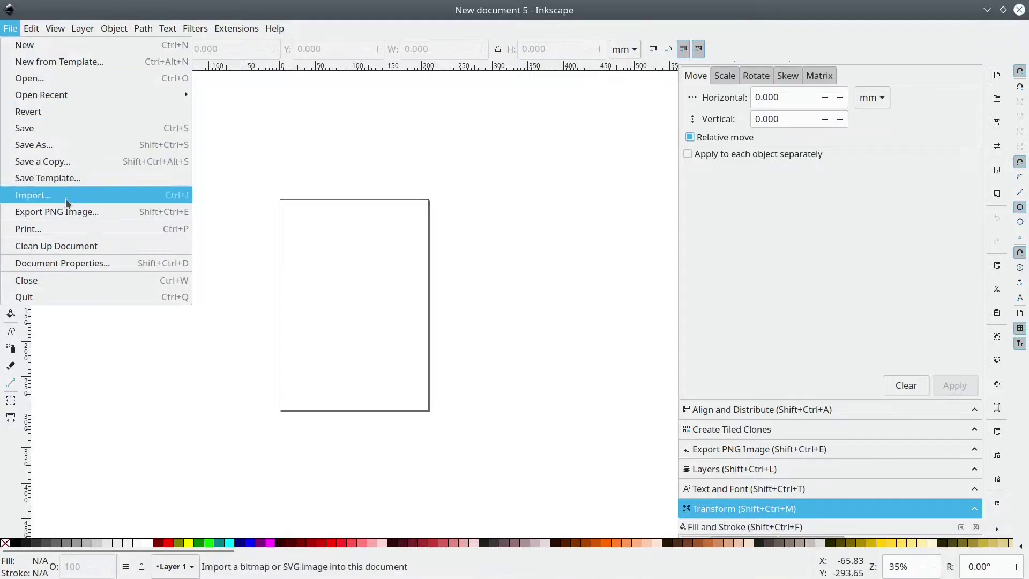
{"action": "left_click", "coordinate": [66, 258]}
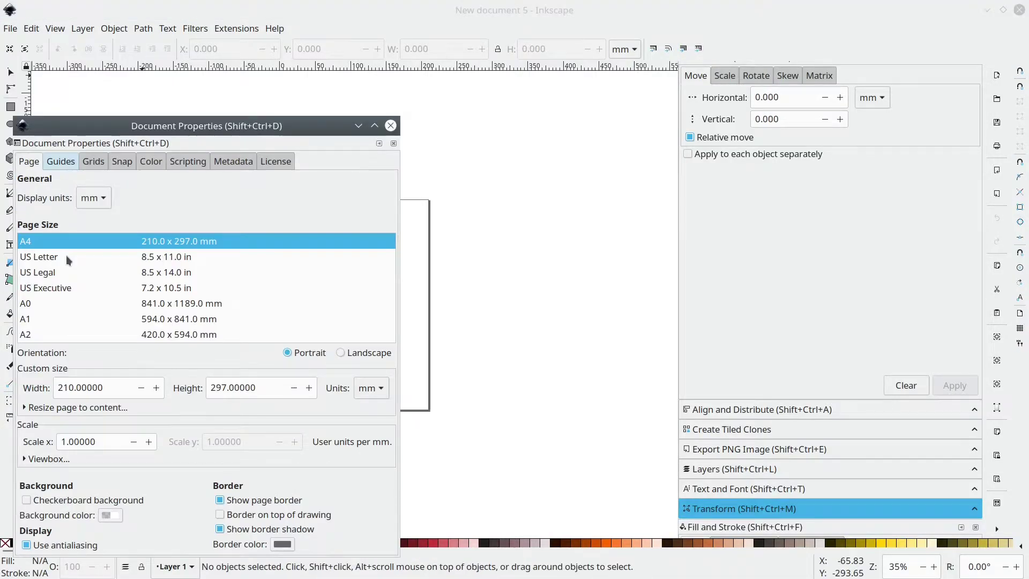
{"action": "left_click", "coordinate": [89, 199]}
{"action": "left_click", "coordinate": [86, 216]}
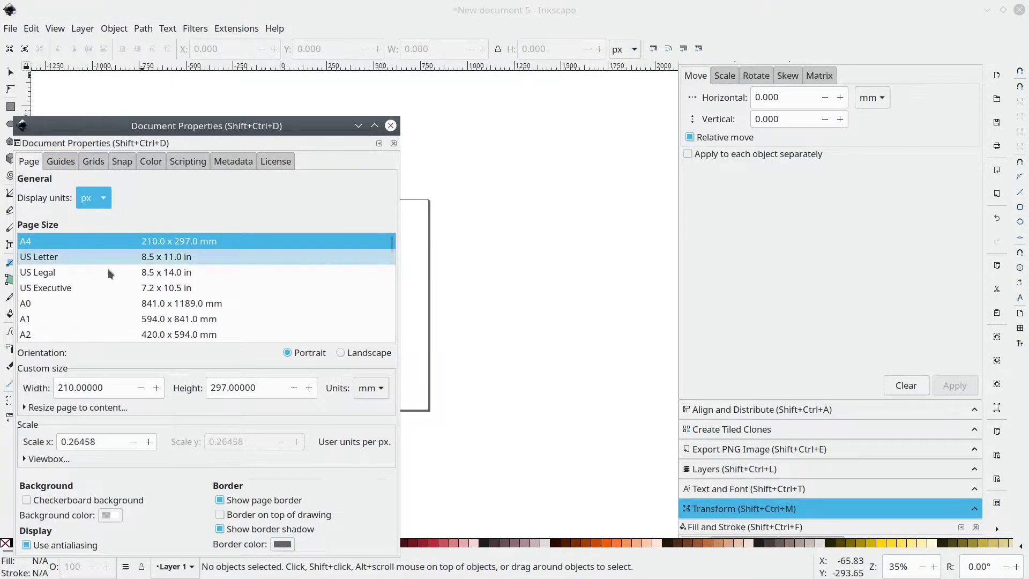
{"action": "left_click", "coordinate": [242, 501]}
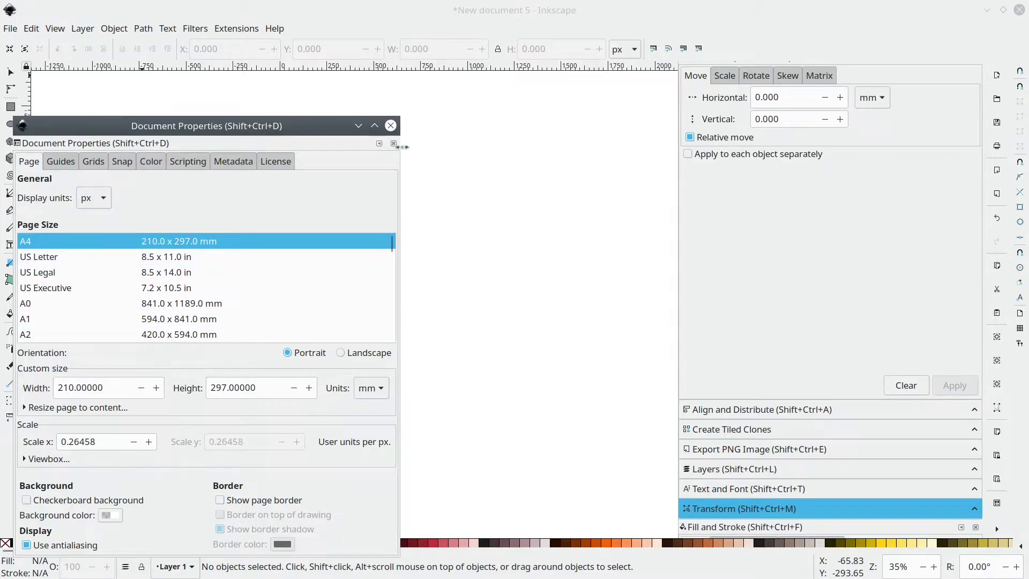
{"action": "left_click", "coordinate": [390, 125]}
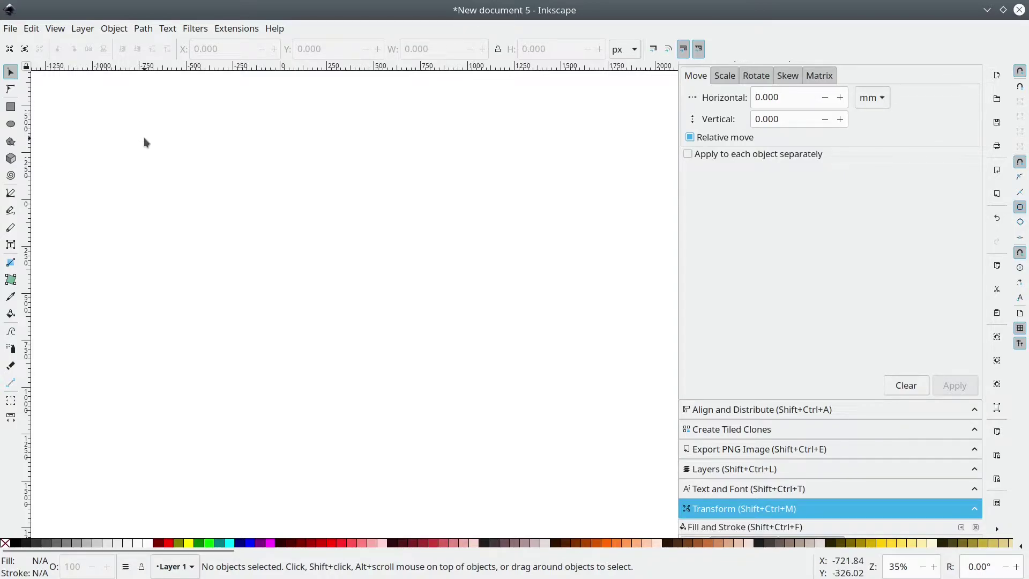
Draw a green square and set its width and height to 500 px
{"action": "left_click", "coordinate": [12, 109]}
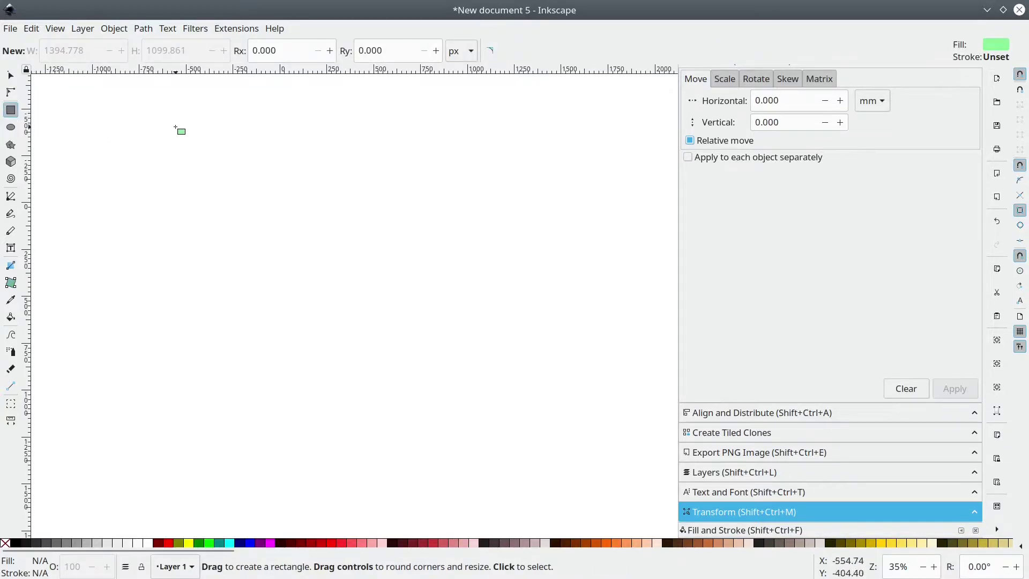
{"action": "left_click_drag", "start_coordinate": [175, 127], "coordinate": [292, 228]}
{"action": "left_click", "coordinate": [12, 75]}
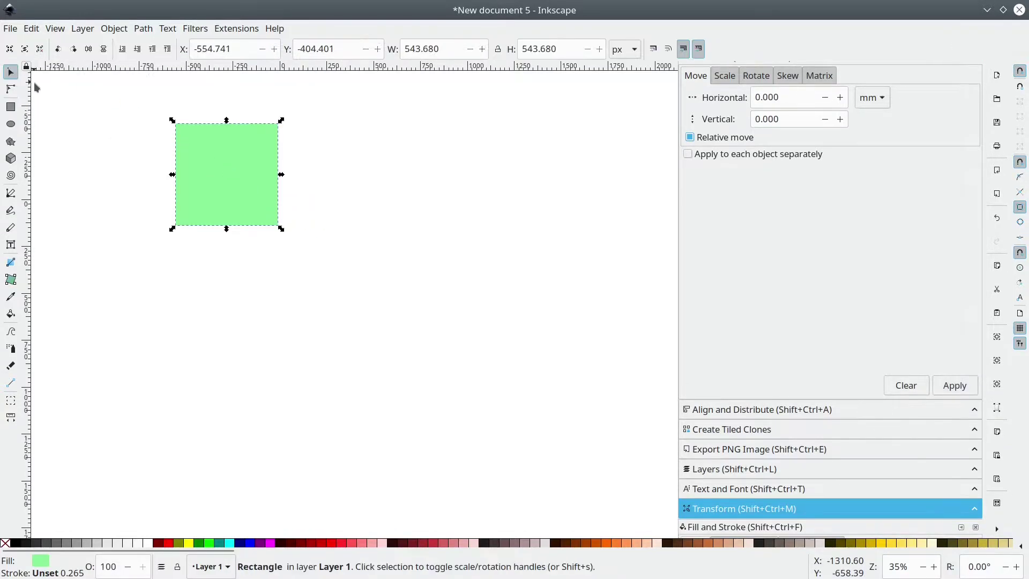
{"action": "double_click", "coordinate": [438, 43]}
{"action": "type", "text": "5"}
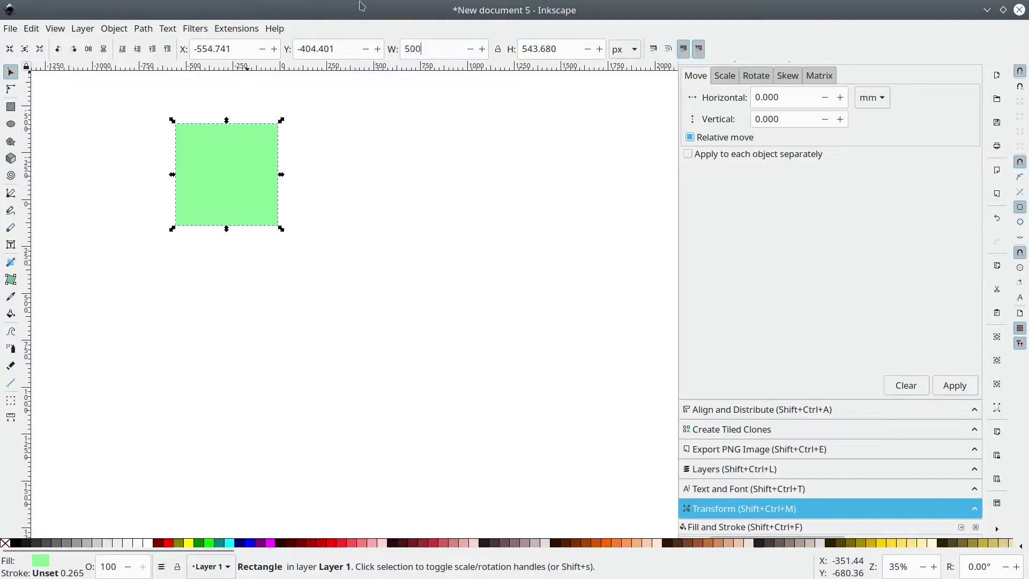
{"action": "key", "text": "Tab"}
{"action": "type", "text": "500"}
{"action": "key", "text": "Return"}
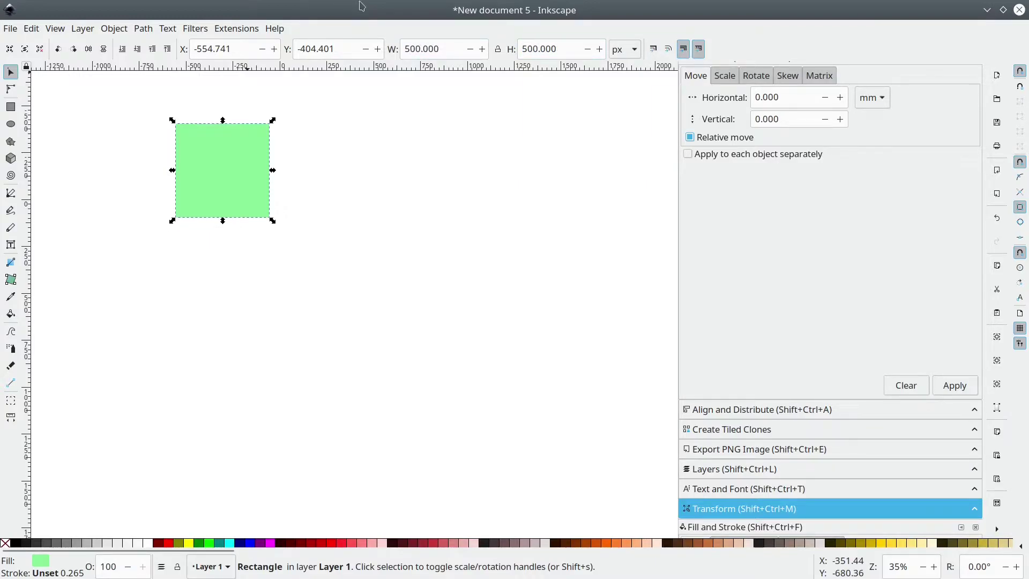
{"action": "left_click", "coordinate": [123, 27]}
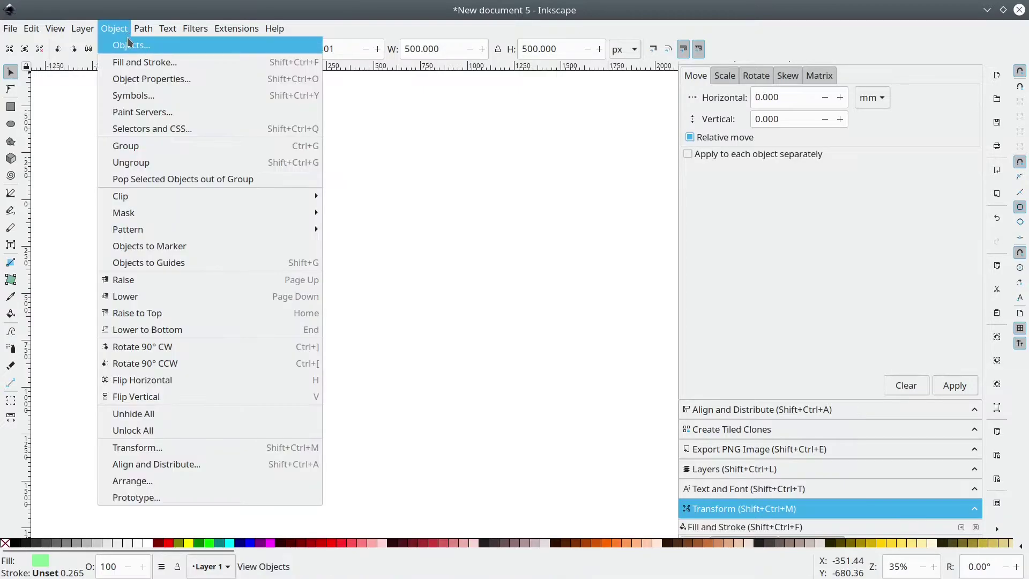
Rotate the square 45° into a diamond using the Transform dialog
{"action": "left_click", "coordinate": [175, 448]}
{"action": "left_click", "coordinate": [763, 89]}
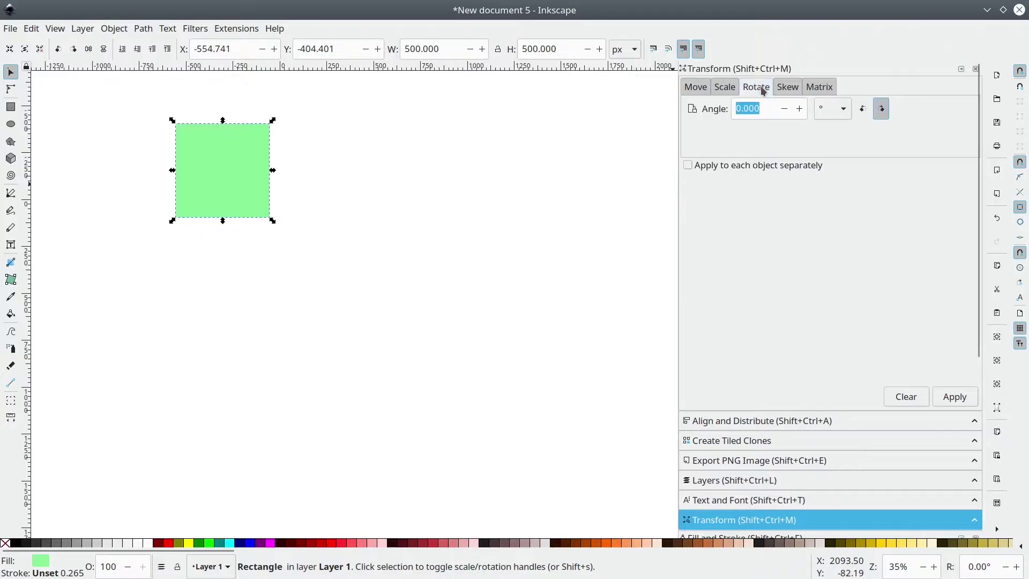
{"action": "type", "text": "45"}
{"action": "left_click", "coordinate": [954, 398]}
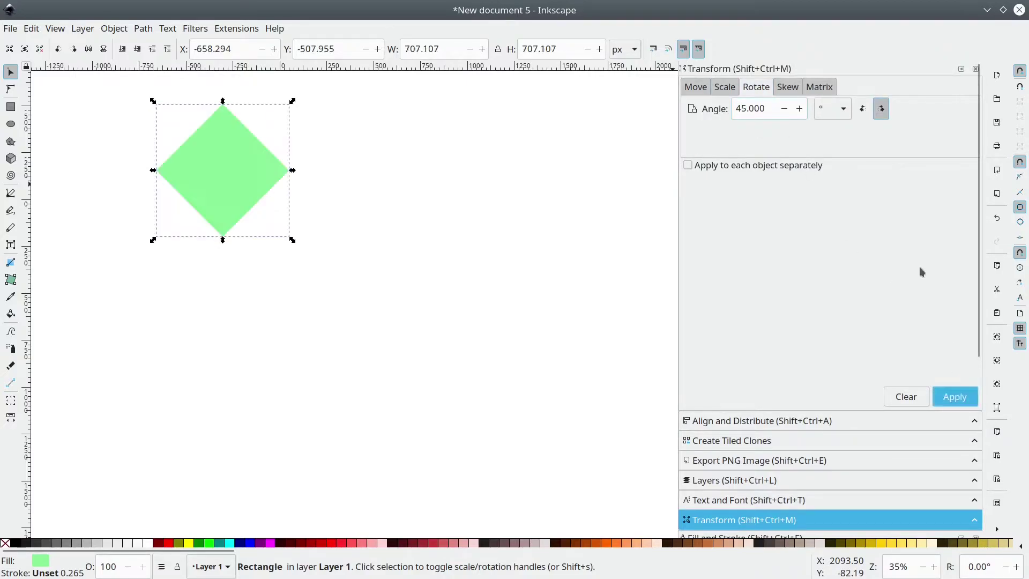
Scale the diamond to 50% height with width unchanged
{"action": "left_click", "coordinate": [725, 87]}
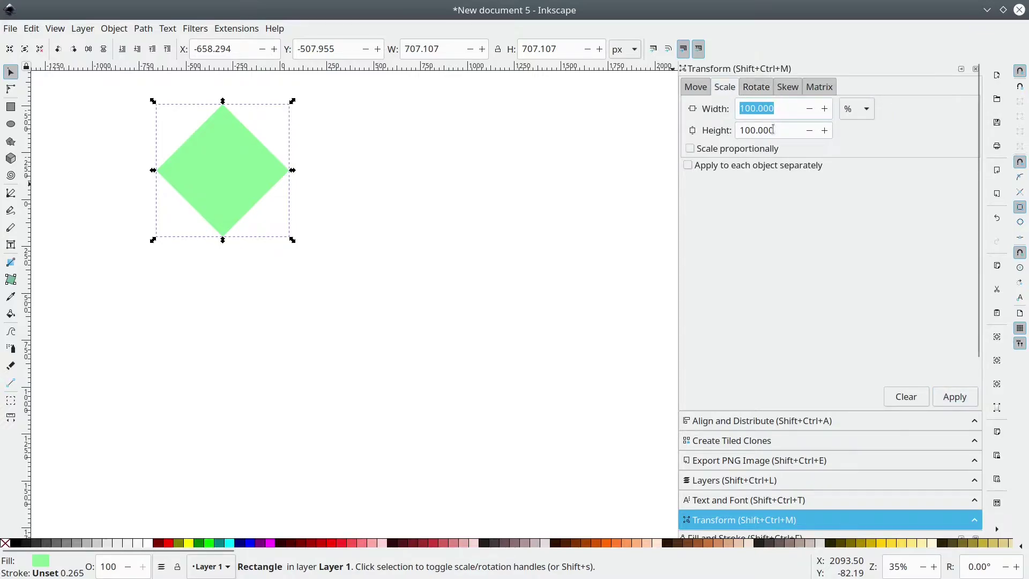
{"action": "double_click", "coordinate": [773, 130]}
{"action": "type", "text": "50"}
{"action": "key", "text": "Return"}
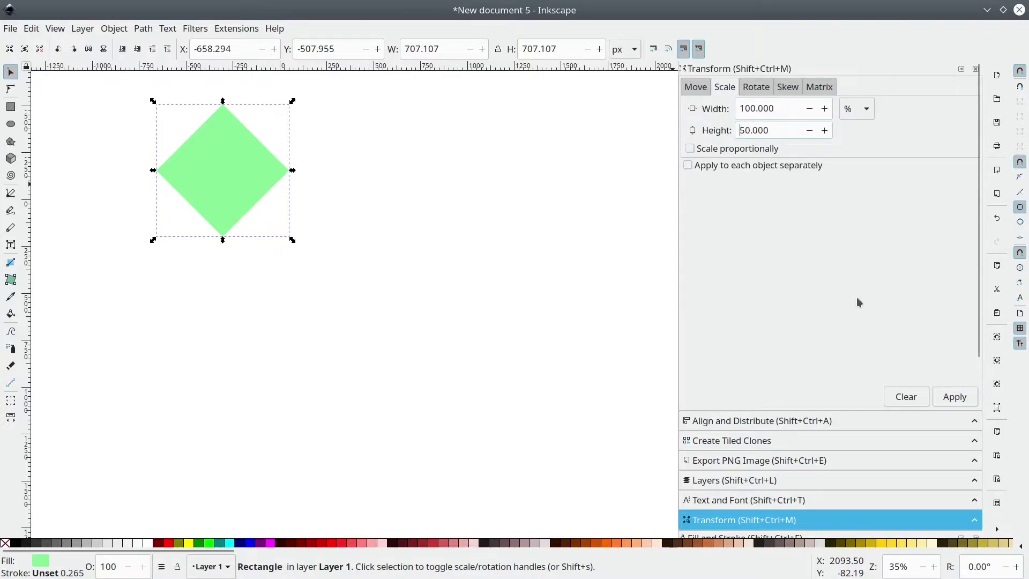
{"action": "left_click", "coordinate": [955, 397]}
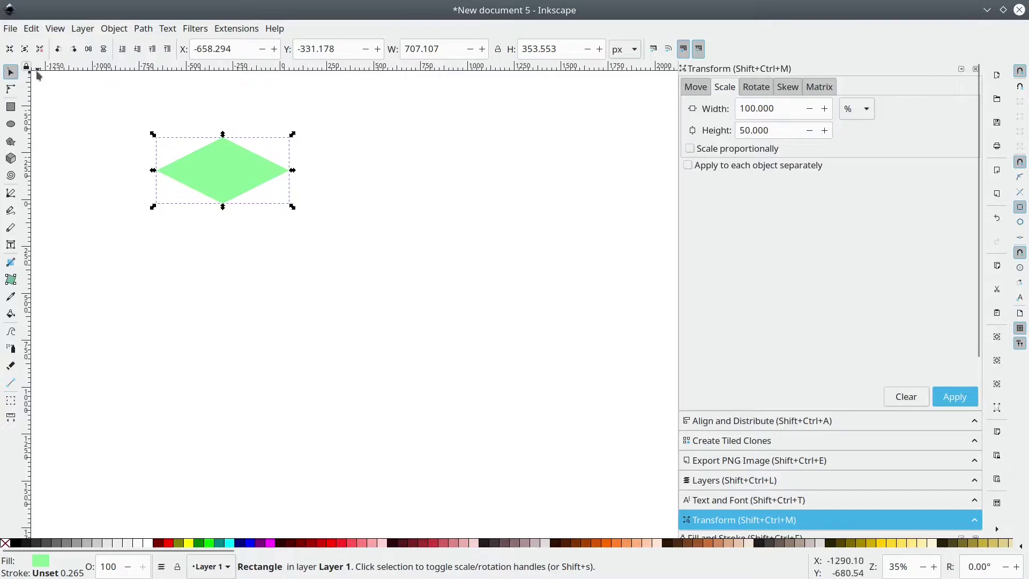
Move the diamond down-right and set its size to 256 × 128 px
{"action": "left_click_drag", "start_coordinate": [200, 172], "coordinate": [268, 231]}
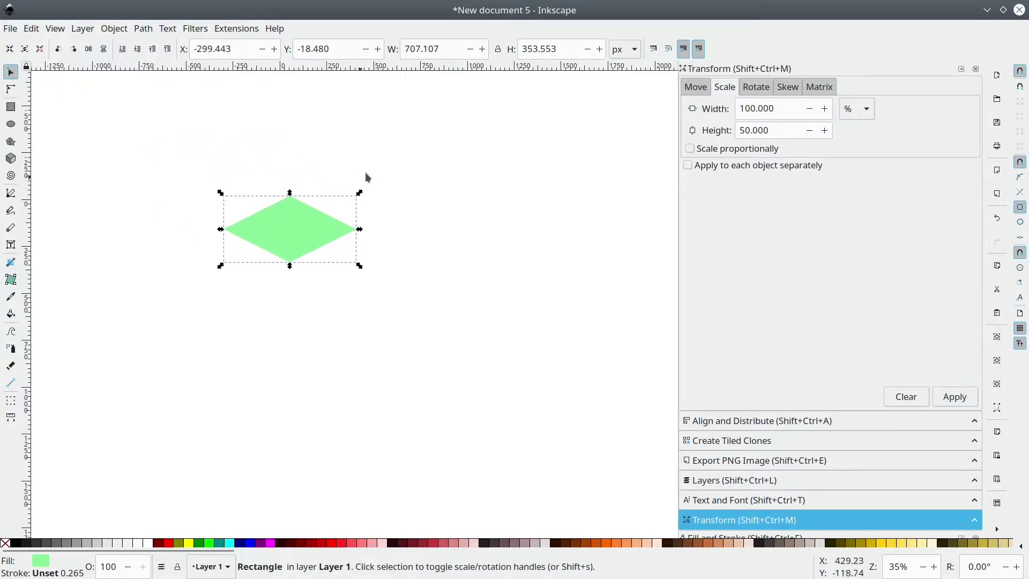
{"action": "double_click", "coordinate": [442, 49]}
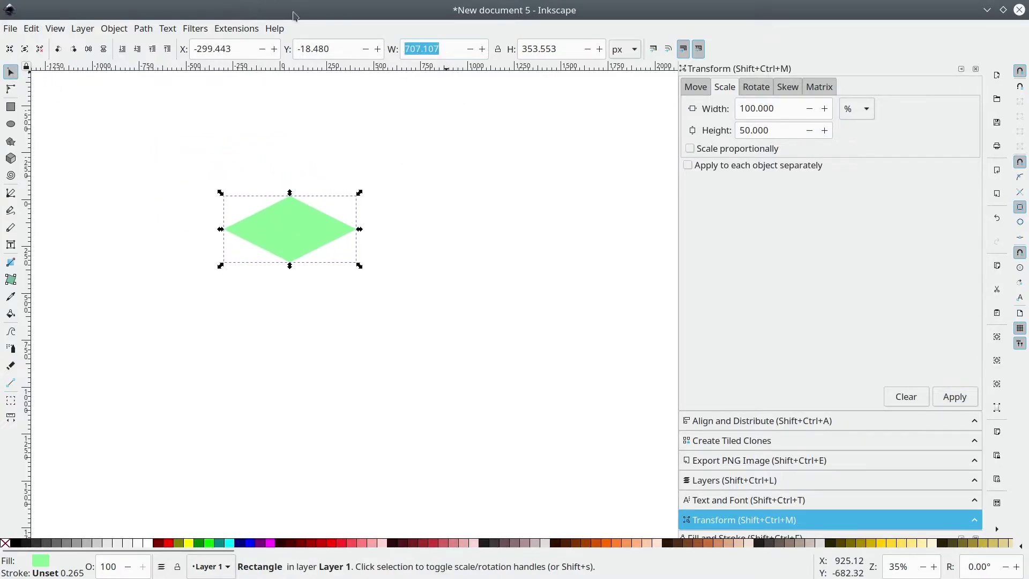
{"action": "type", "text": "256"}
{"action": "key", "text": "Tab"}
{"action": "type", "text": "12"}
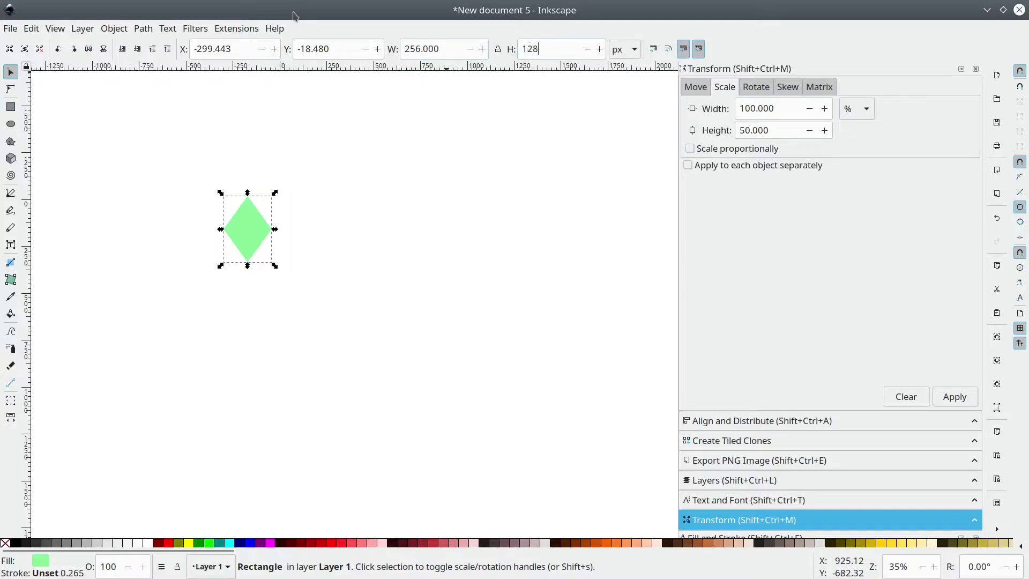
{"action": "key", "text": "Return"}
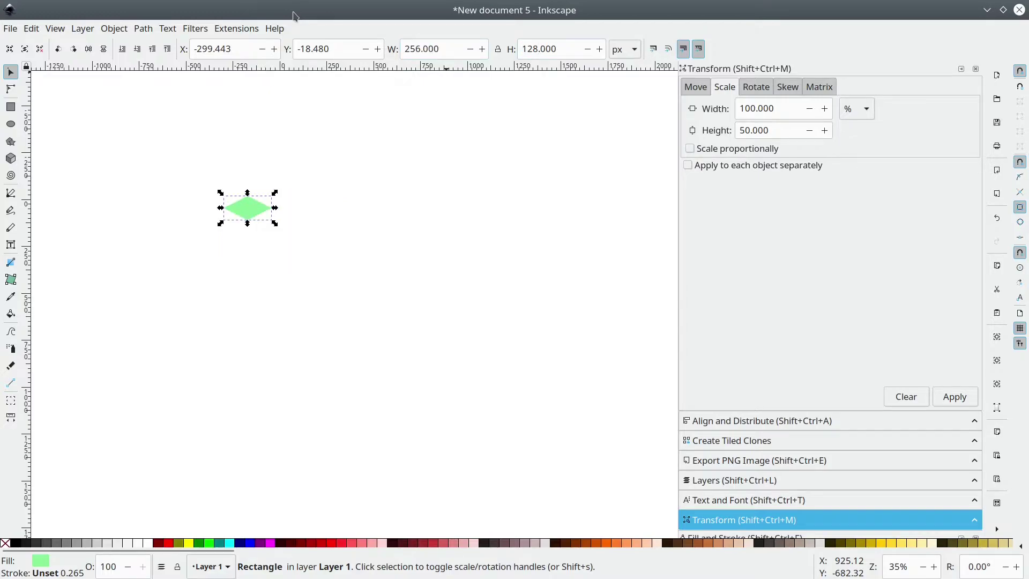
Zoom in on the canvas and reselect the diamond
{"action": "left_click", "coordinate": [193, 236]}
{"action": "key", "text": "plus"}
{"action": "key", "text": "plus"}
{"action": "scroll", "coordinate": [161, 225], "scroll_direction": "up", "scroll_amount": 4}
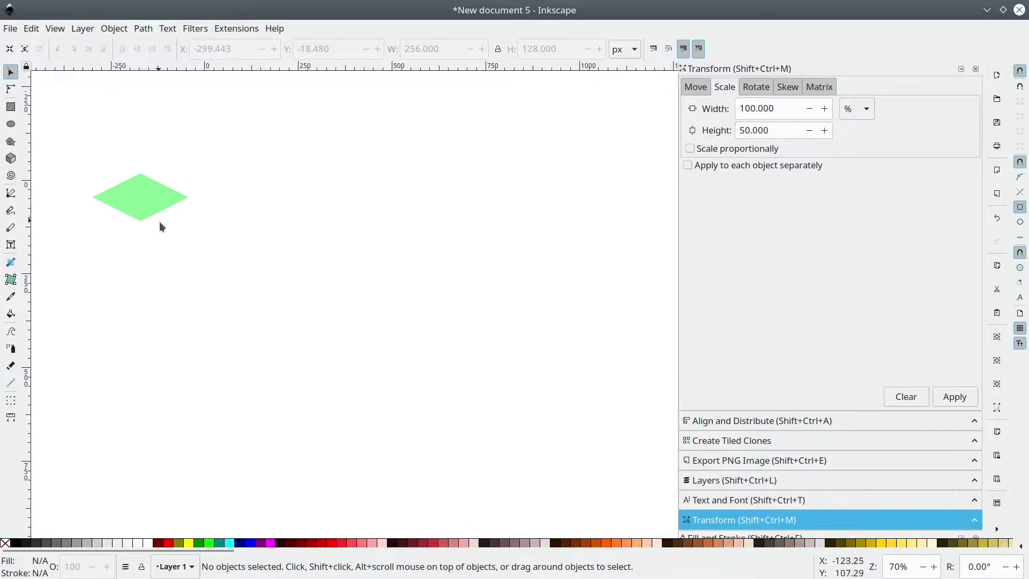
{"action": "scroll", "coordinate": [161, 235], "scroll_direction": "left", "scroll_amount": 5}
{"action": "left_click", "coordinate": [245, 204]}
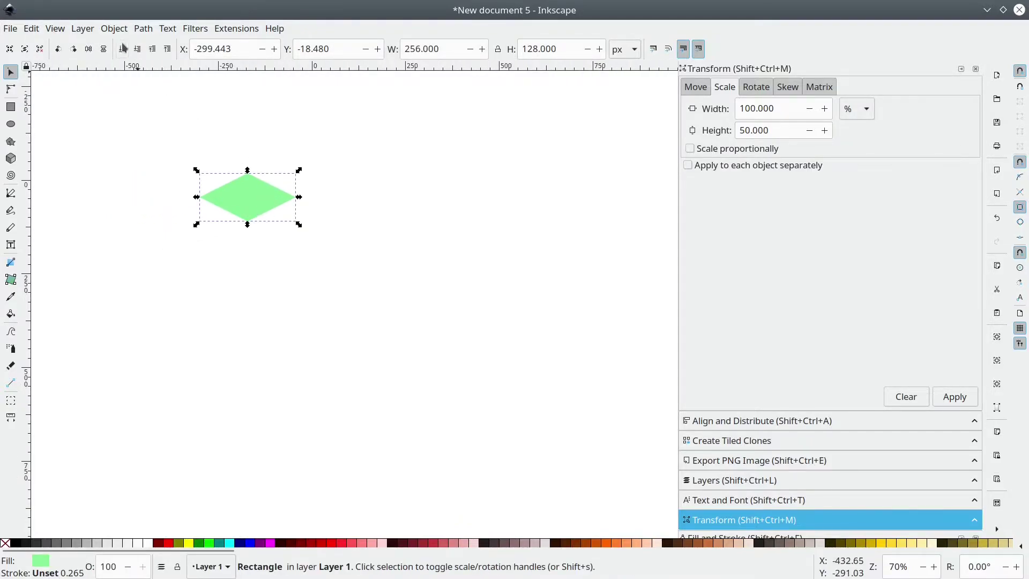
{"action": "left_click", "coordinate": [109, 29]}
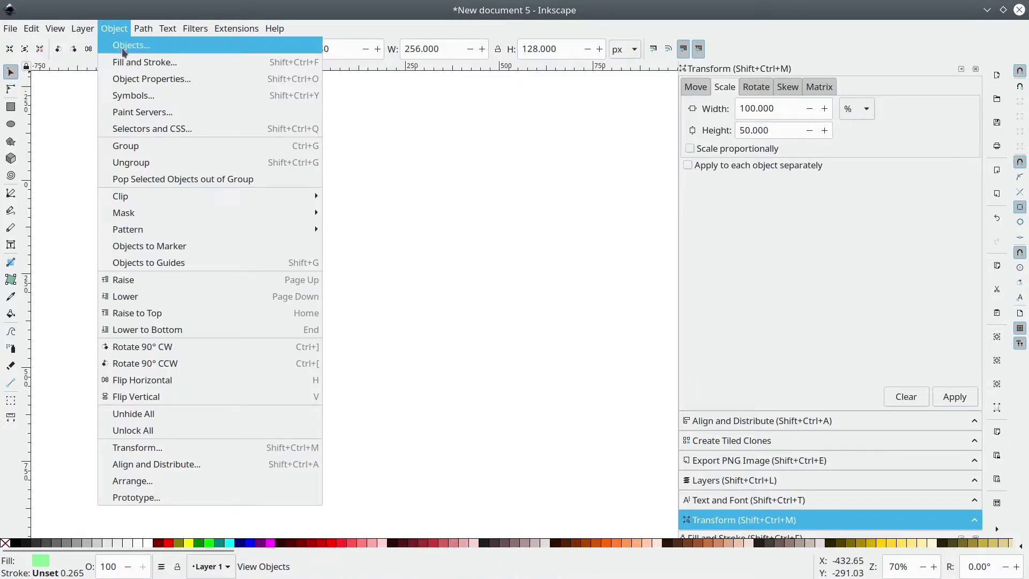
Give the diamond a flat black stroke with a width of 1 px
{"action": "left_click", "coordinate": [127, 61]}
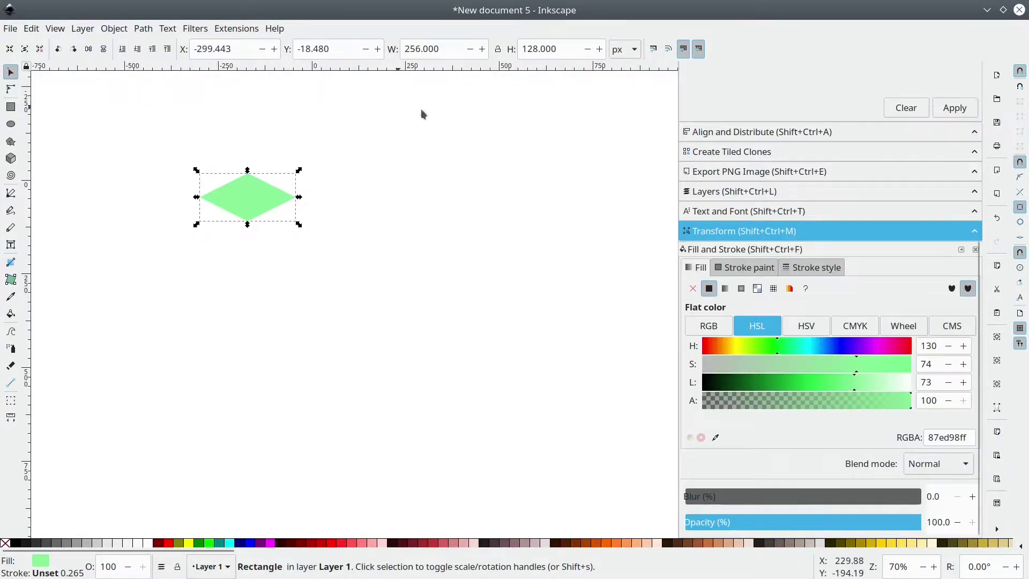
{"action": "left_click", "coordinate": [749, 269]}
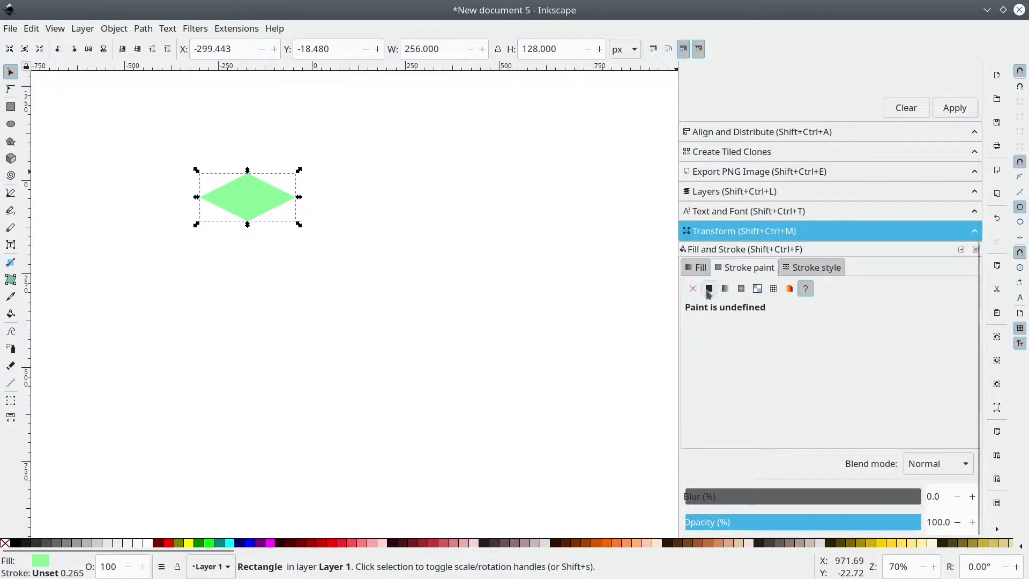
{"action": "left_click", "coordinate": [709, 290]}
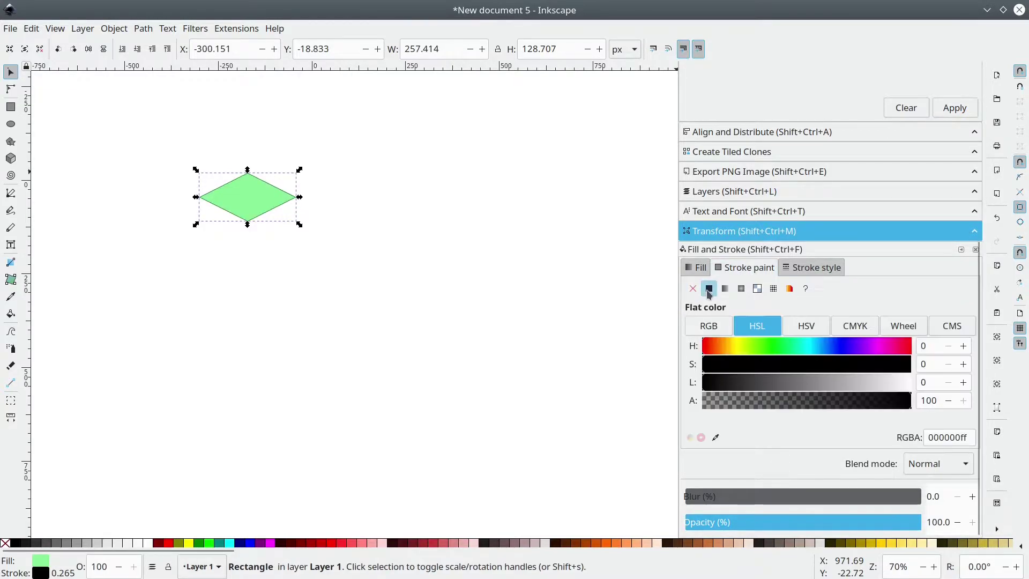
{"action": "left_click", "coordinate": [801, 274]}
{"action": "left_click", "coordinate": [821, 293]}
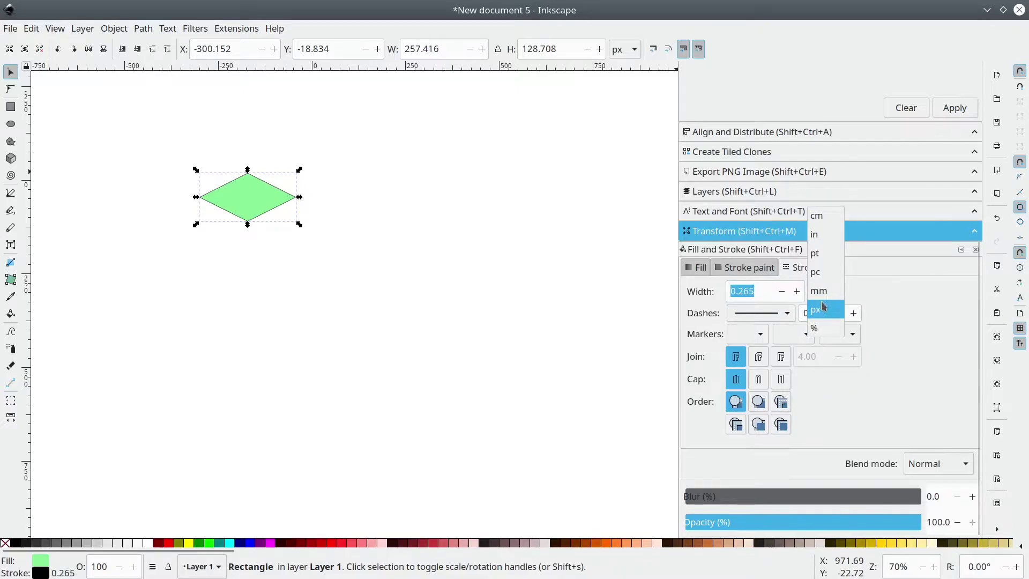
{"action": "left_click", "coordinate": [820, 306]}
{"action": "double_click", "coordinate": [758, 295]}
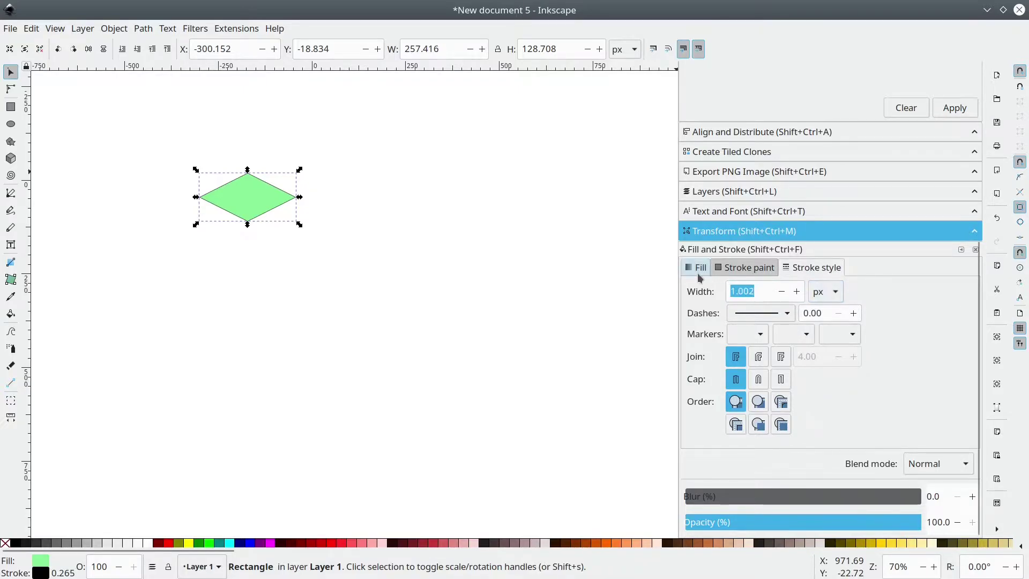
{"action": "type", "text": "1"}
{"action": "key", "text": "Return"}
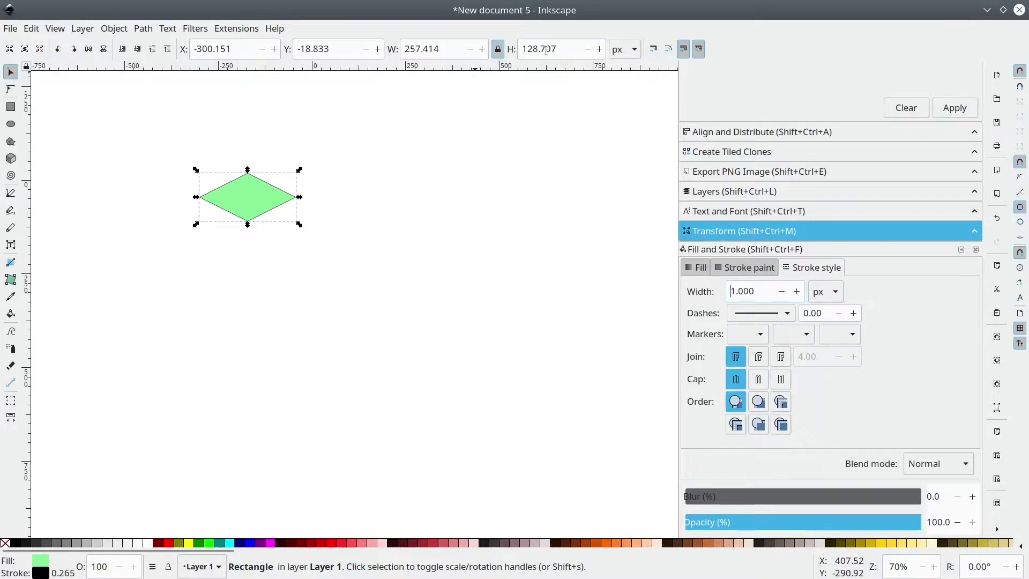
Set the diamond's height to 128 px (width locks to 256) and move it up-right
{"action": "left_click", "coordinate": [571, 48]}
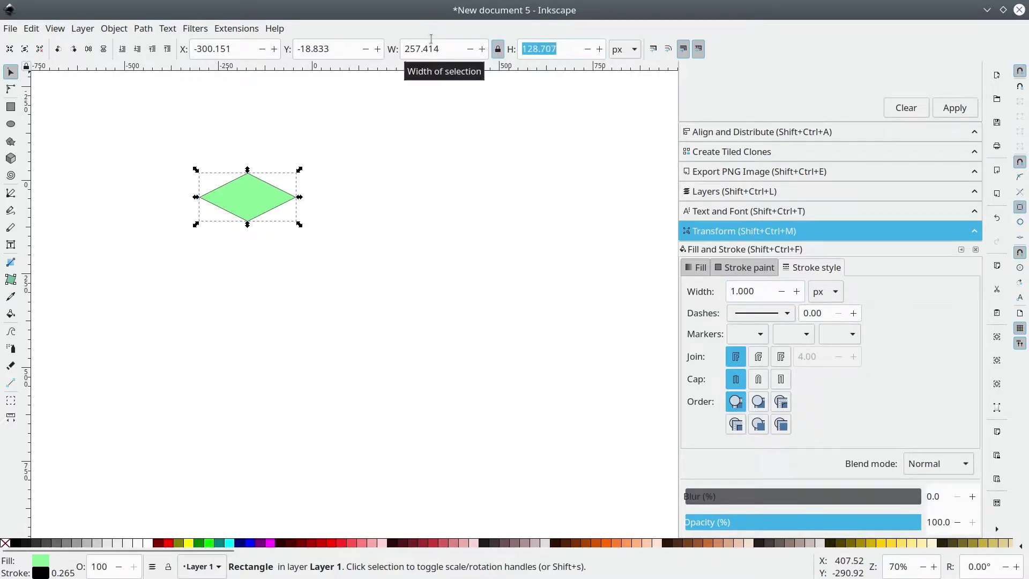
{"action": "type", "text": "128"}
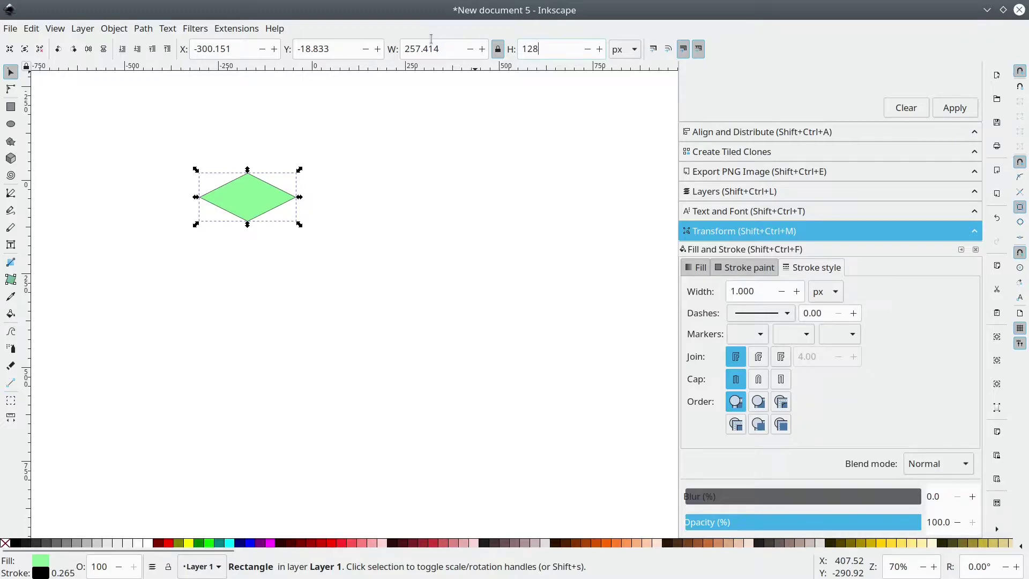
{"action": "key", "text": "Return"}
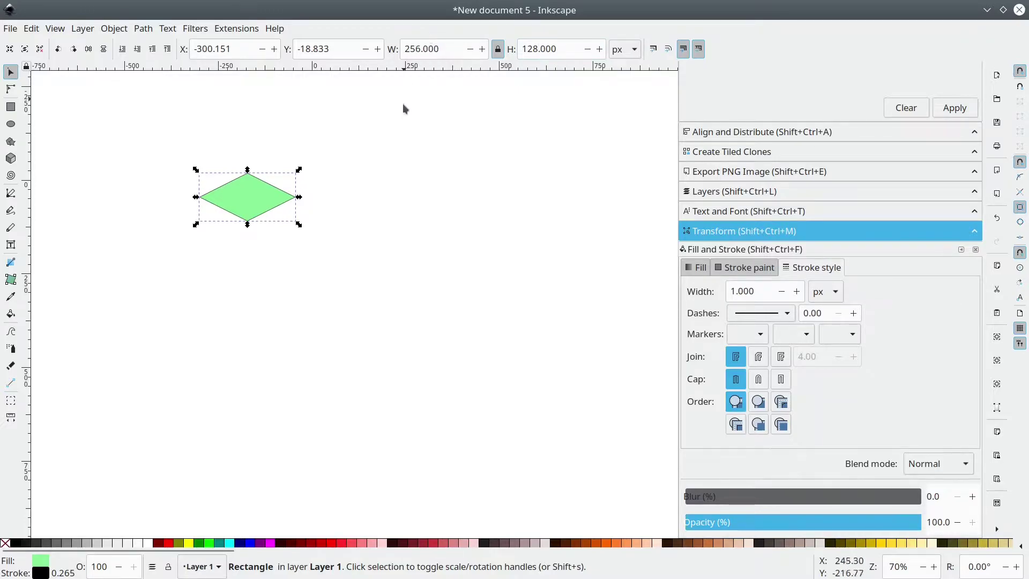
{"action": "left_click_drag", "start_coordinate": [259, 194], "coordinate": [300, 158]}
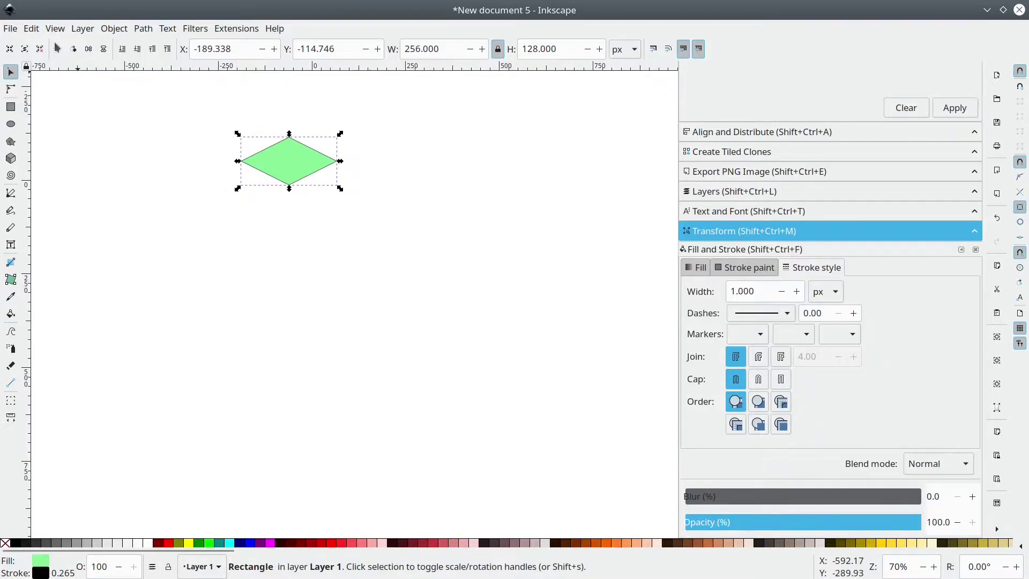
In Create Tiled Clones, set Shift X to −50%/−50% and Shift Y to −50%/50%
{"action": "left_click", "coordinate": [35, 32]}
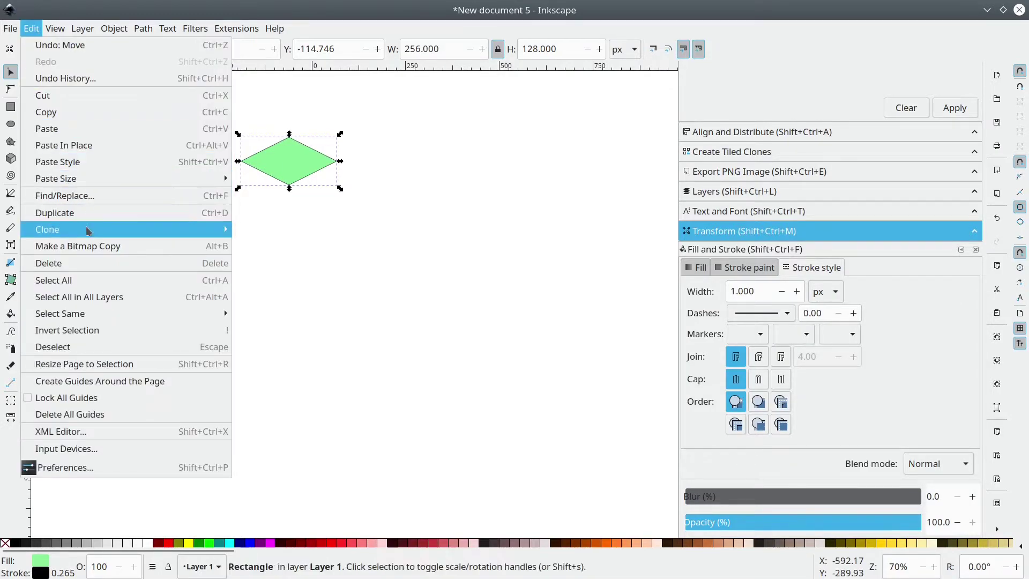
{"action": "mouse_move", "coordinate": [86, 233]}
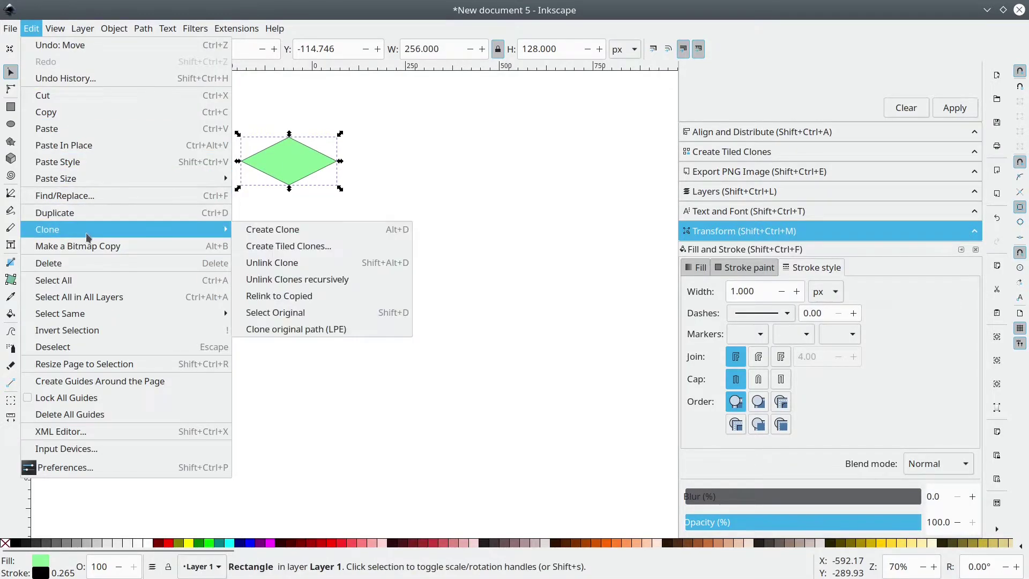
{"action": "left_click", "coordinate": [271, 247]}
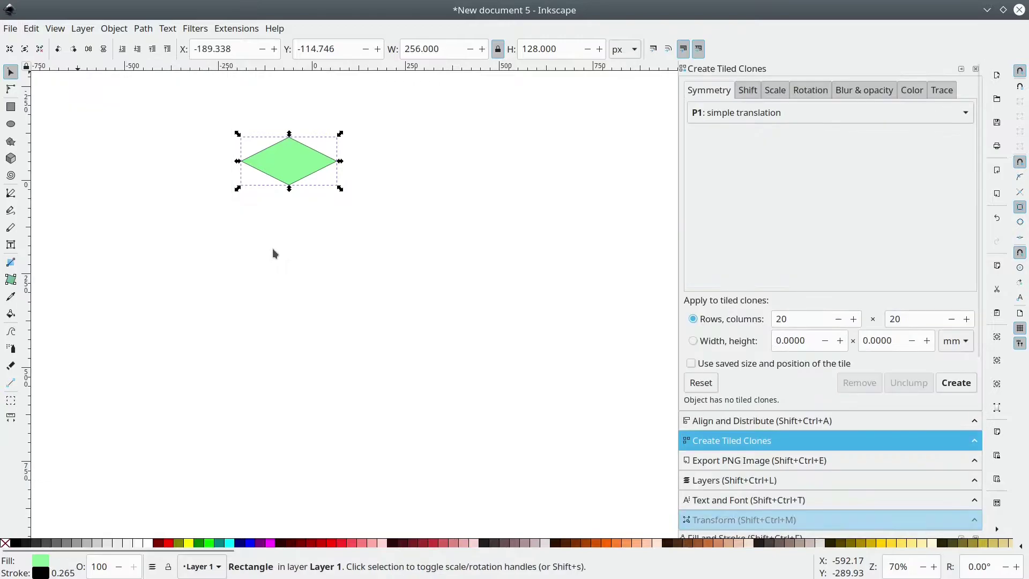
{"action": "left_click", "coordinate": [749, 91]}
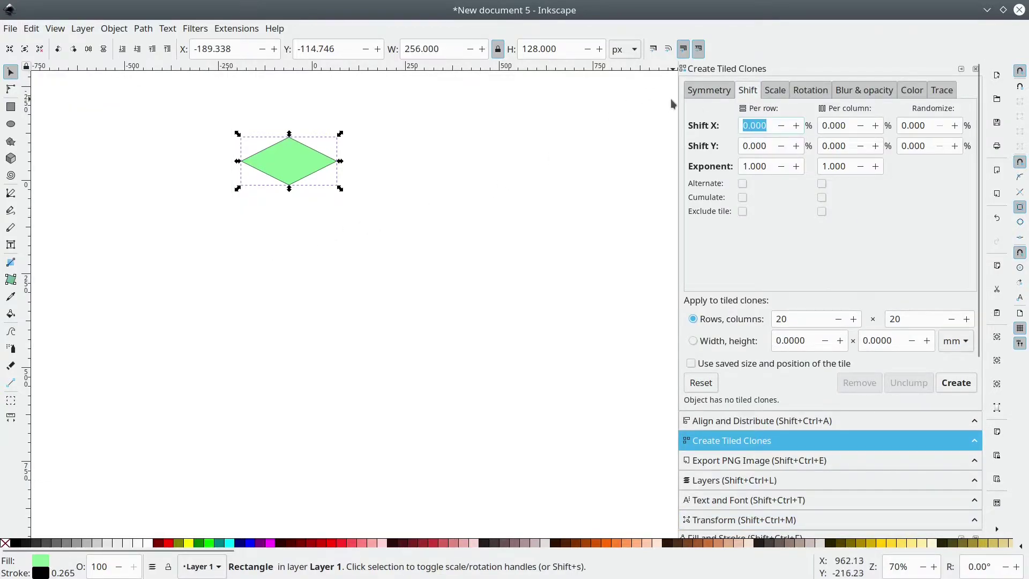
{"action": "type", "text": "-50"}
{"action": "key", "text": "Tab"}
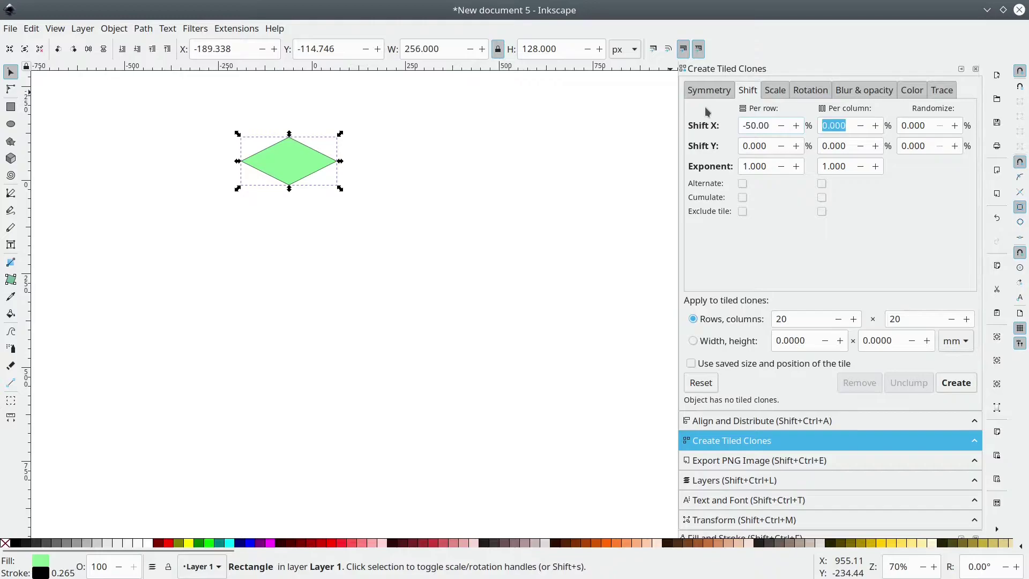
{"action": "type", "text": "-50"}
{"action": "key", "text": "Tab"}
{"action": "key", "text": "Tab"}
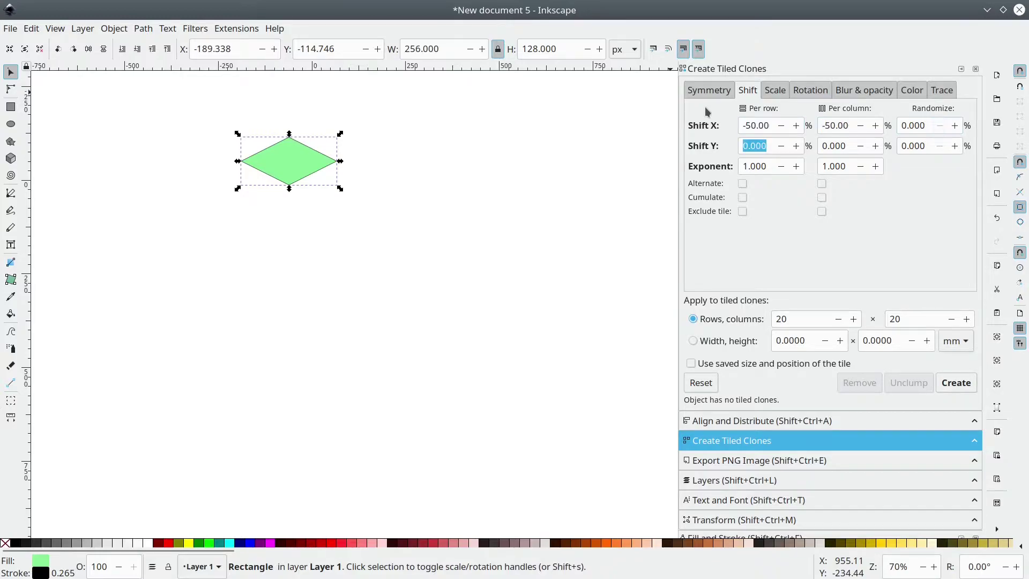
{"action": "type", "text": "-50"}
{"action": "key", "text": "Tab"}
{"action": "type", "text": "50"}
{"action": "key", "text": "Tab"}
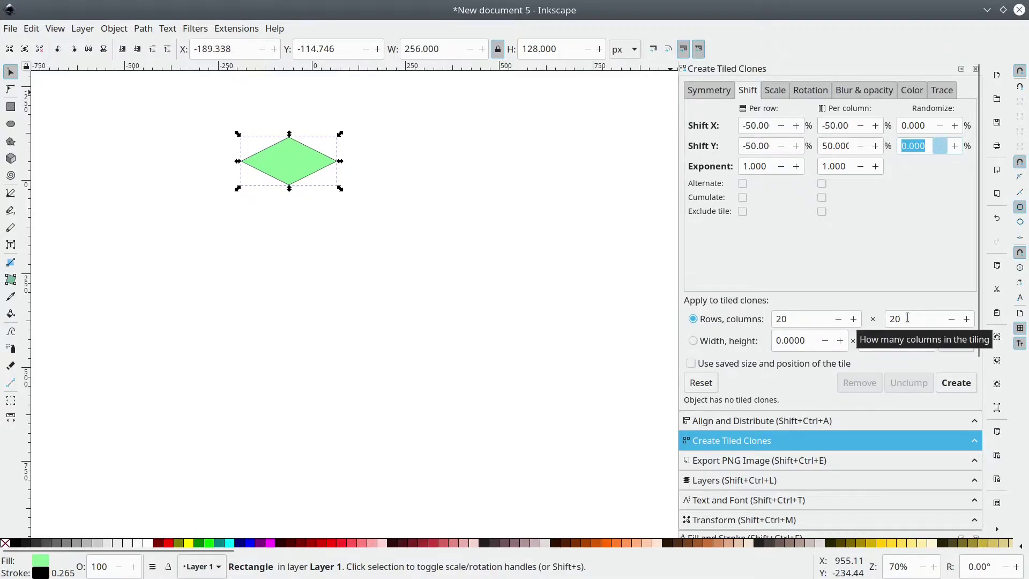
Create the 20 × 20 clone grid, delete the clone over the original, and select the original
{"action": "left_click", "coordinate": [956, 383]}
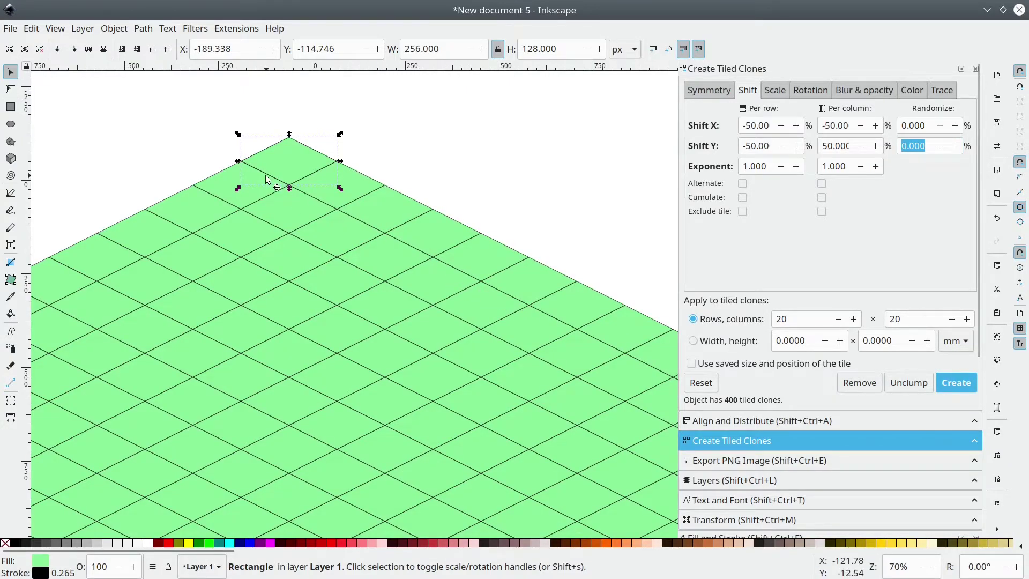
{"action": "scroll", "coordinate": [279, 182], "scroll_direction": "down", "scroll_amount": 2}
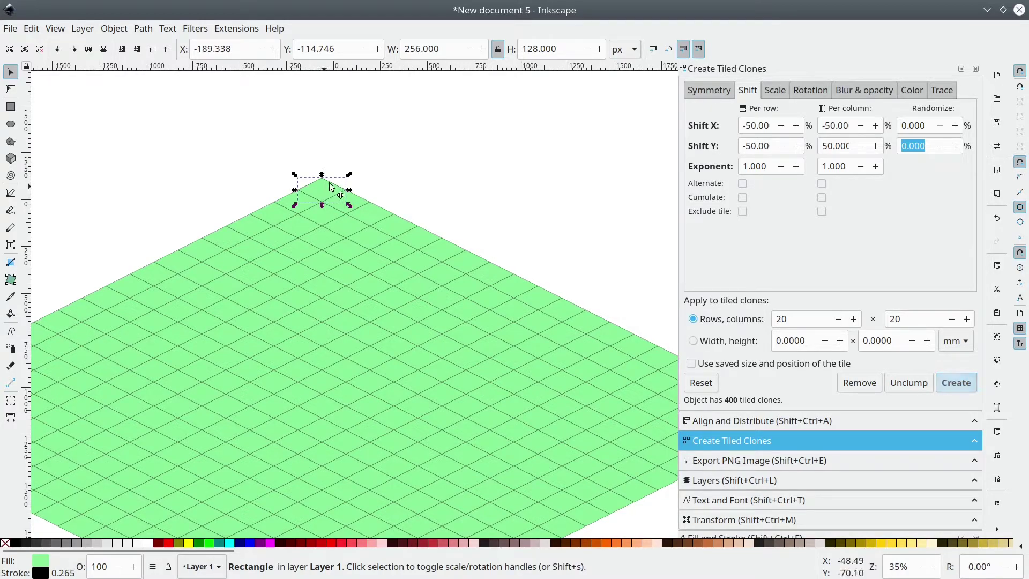
{"action": "left_click_drag", "start_coordinate": [324, 191], "coordinate": [406, 170]}
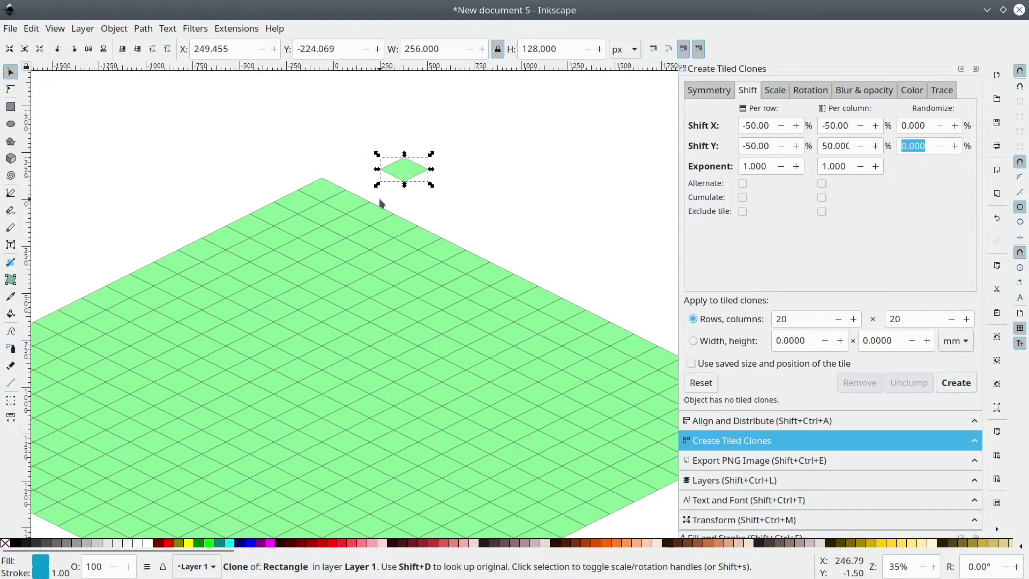
{"action": "key", "text": "Delete"}
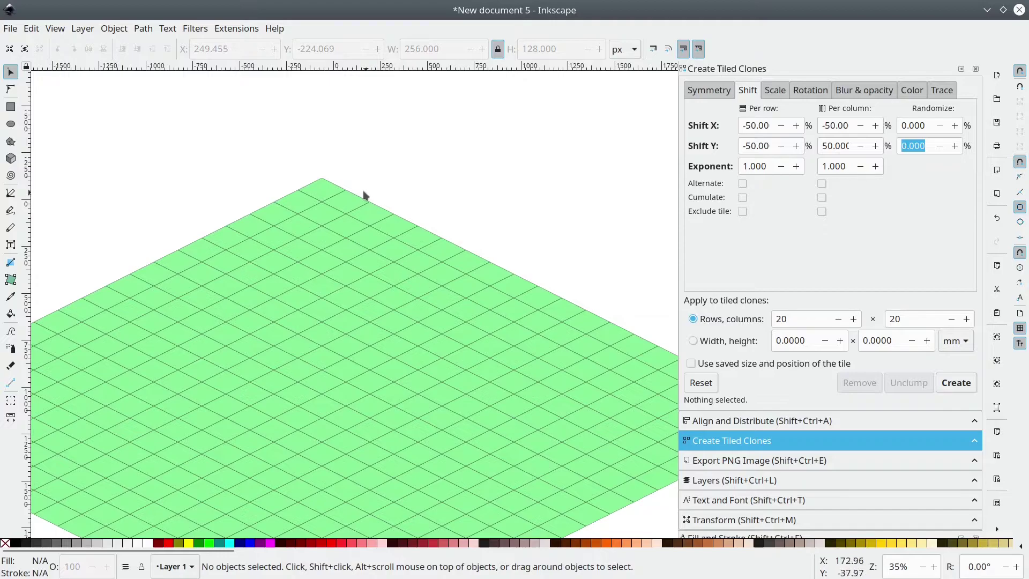
{"action": "left_click", "coordinate": [325, 184]}
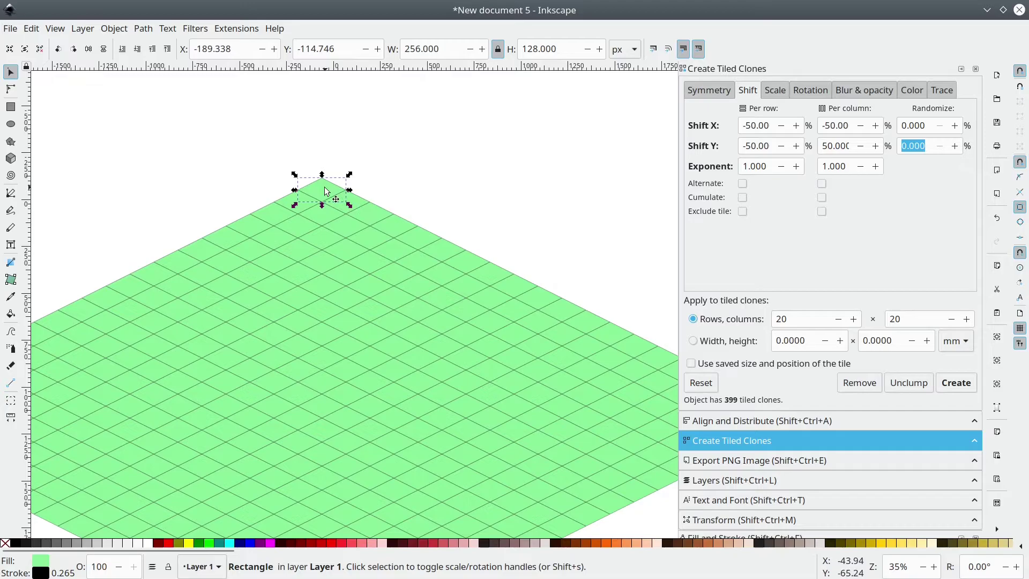
{"action": "scroll", "coordinate": [731, 285], "scroll_direction": "down", "scroll_amount": 5}
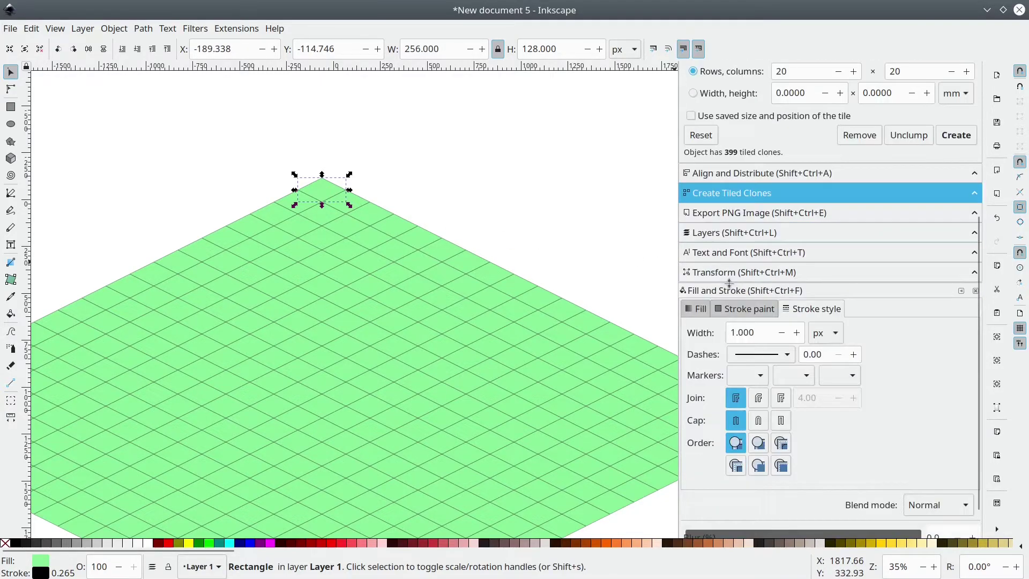
Raise the original tile's fill saturation to 72, giving green 89eb99ff
{"action": "left_click", "coordinate": [700, 310]}
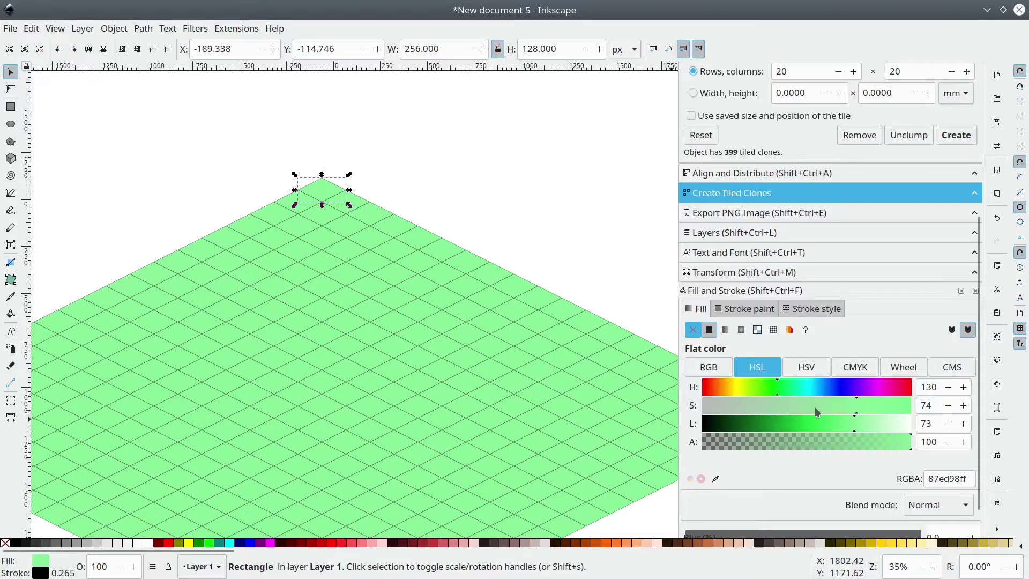
{"action": "mouse_move", "coordinate": [844, 407]}
{"action": "left_mouse_down"}
{"action": "mouse_move", "coordinate": [731, 407]}
{"action": "mouse_move", "coordinate": [879, 411]}
{"action": "mouse_move", "coordinate": [854, 405]}
{"action": "left_mouse_up"}
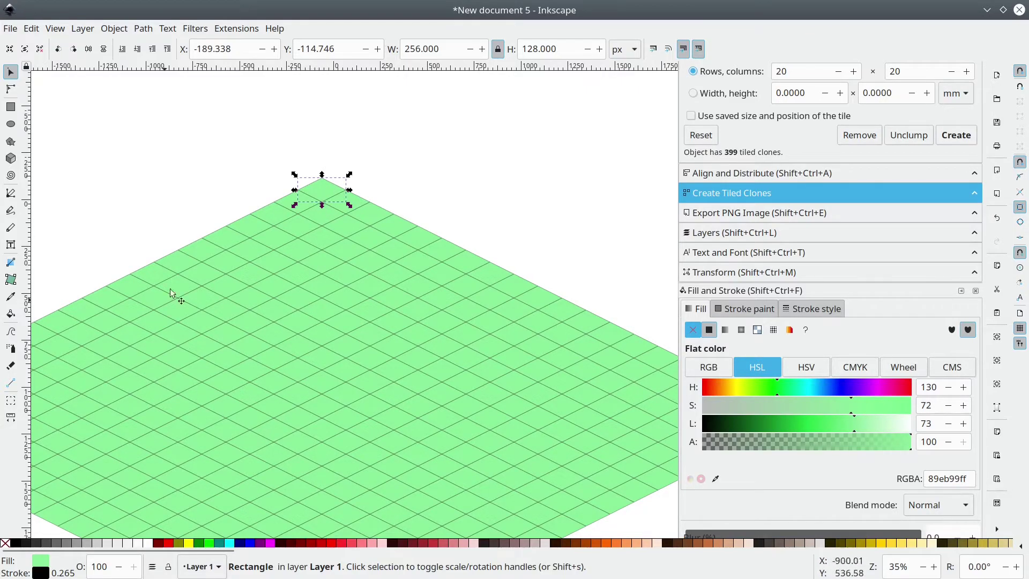
Unlink one grid tile and recolour it light cyan, hue 183 (89e6ebff)
{"action": "left_click", "coordinate": [314, 293]}
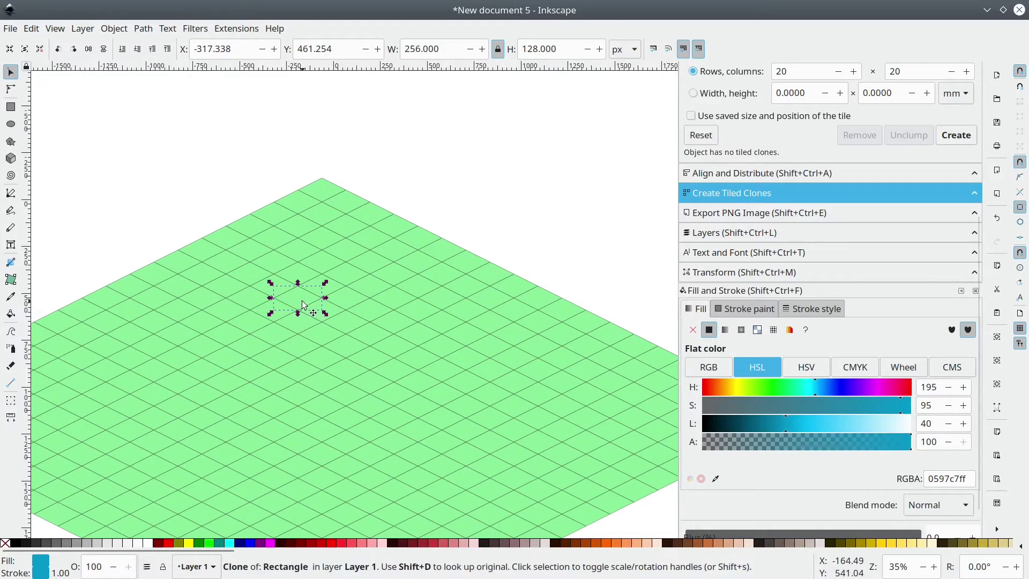
{"action": "left_click_drag", "start_coordinate": [757, 387], "coordinate": [732, 393]}
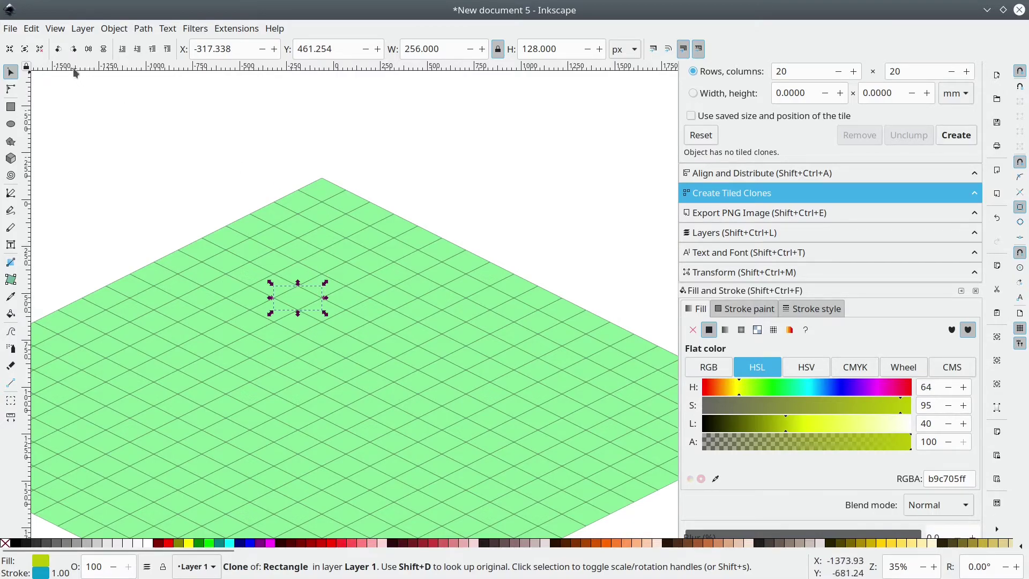
{"action": "left_click", "coordinate": [33, 29]}
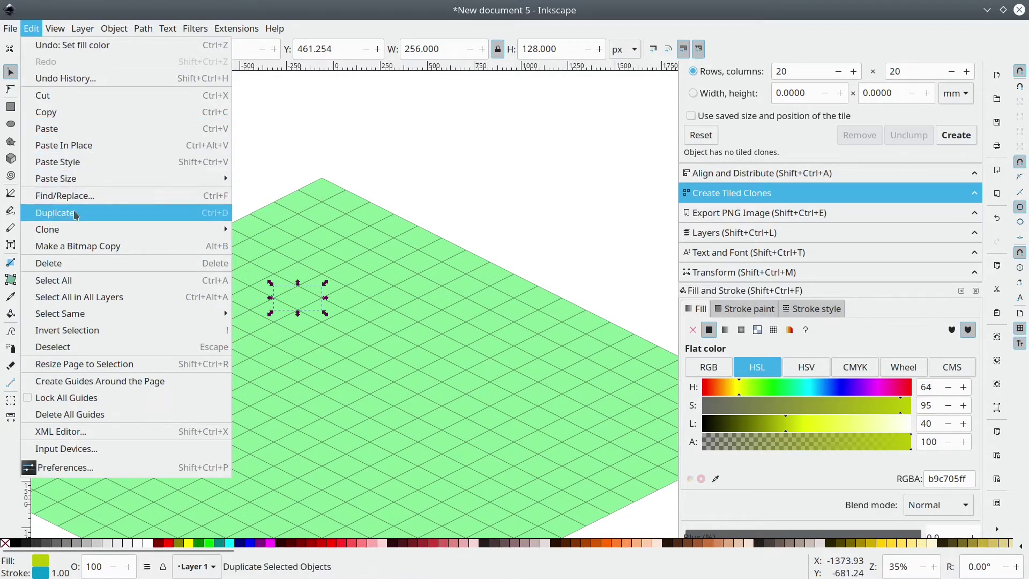
{"action": "mouse_move", "coordinate": [71, 231]}
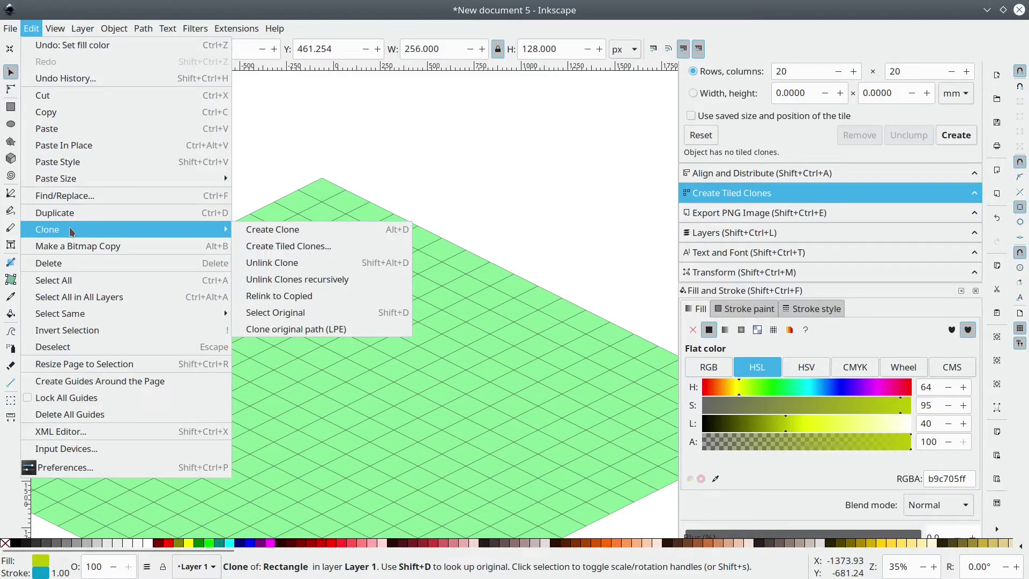
{"action": "left_click", "coordinate": [255, 266]}
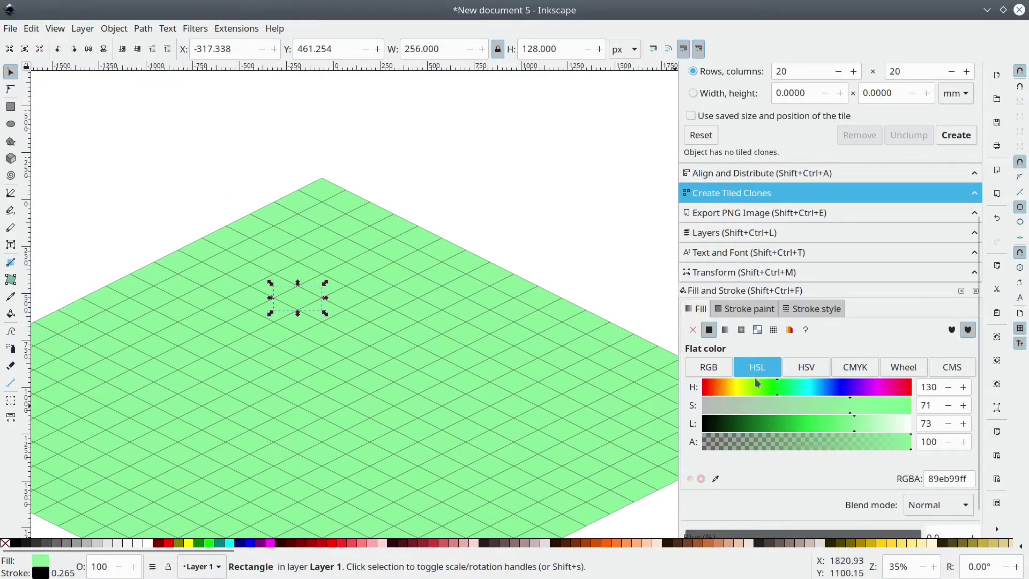
{"action": "left_click_drag", "start_coordinate": [792, 381], "coordinate": [811, 389]}
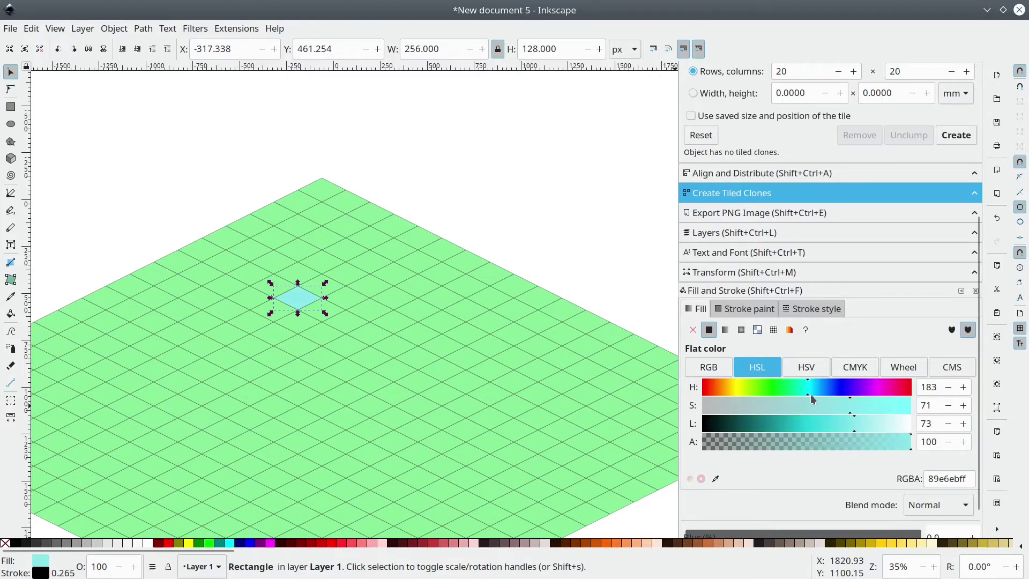
Select the five clone tiles surrounding the cyan tile
{"action": "key", "text": "alt+d"}
{"action": "left_click_drag", "start_coordinate": [322, 322], "coordinate": [346, 357]}
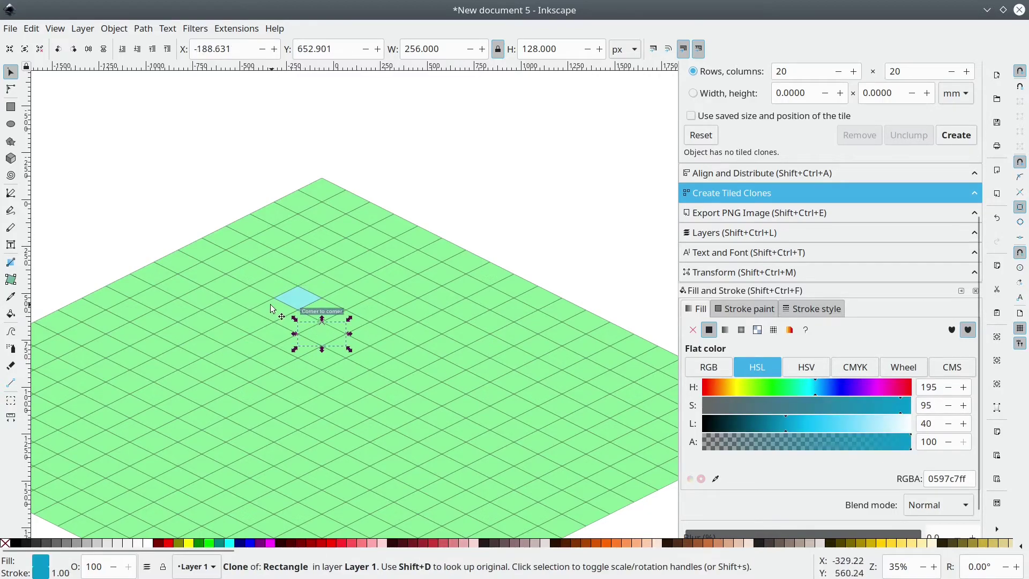
{"action": "left_click_drag", "start_coordinate": [246, 315], "coordinate": [248, 321]}
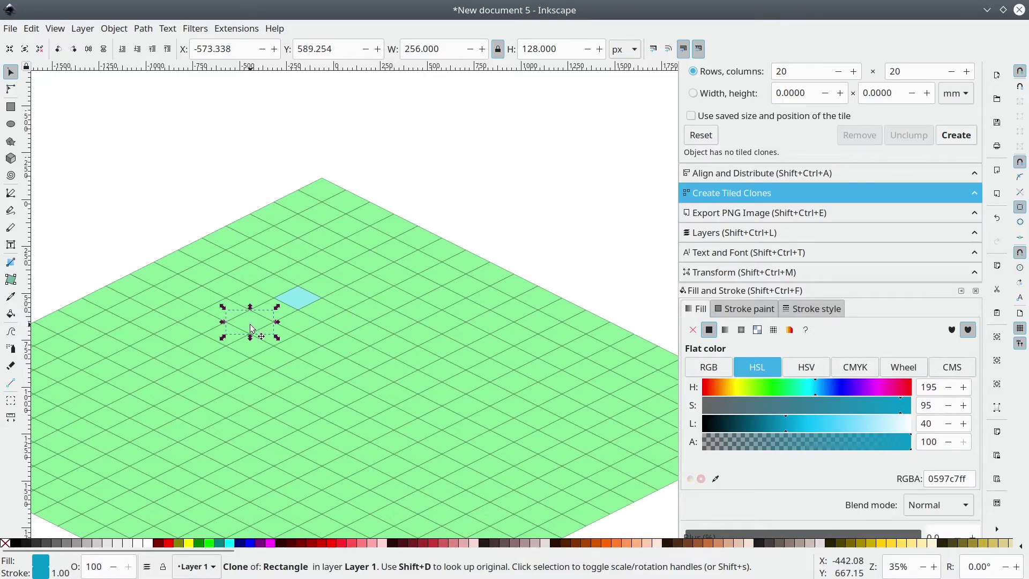
{"action": "left_click", "coordinate": [295, 338], "text": "shift"}
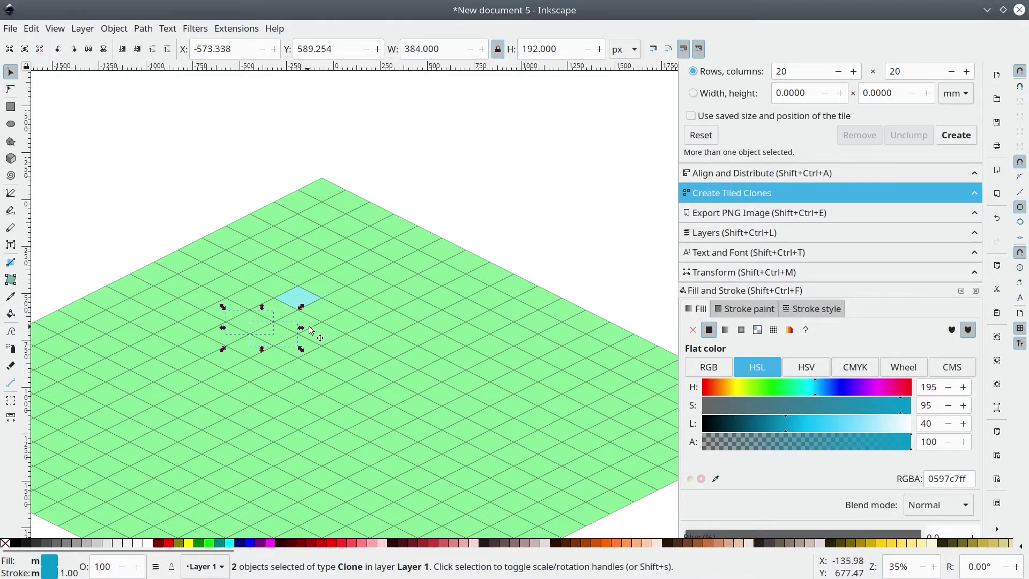
{"action": "left_click", "coordinate": [319, 328], "text": "shift"}
{"action": "left_click", "coordinate": [335, 317], "text": "shift"}
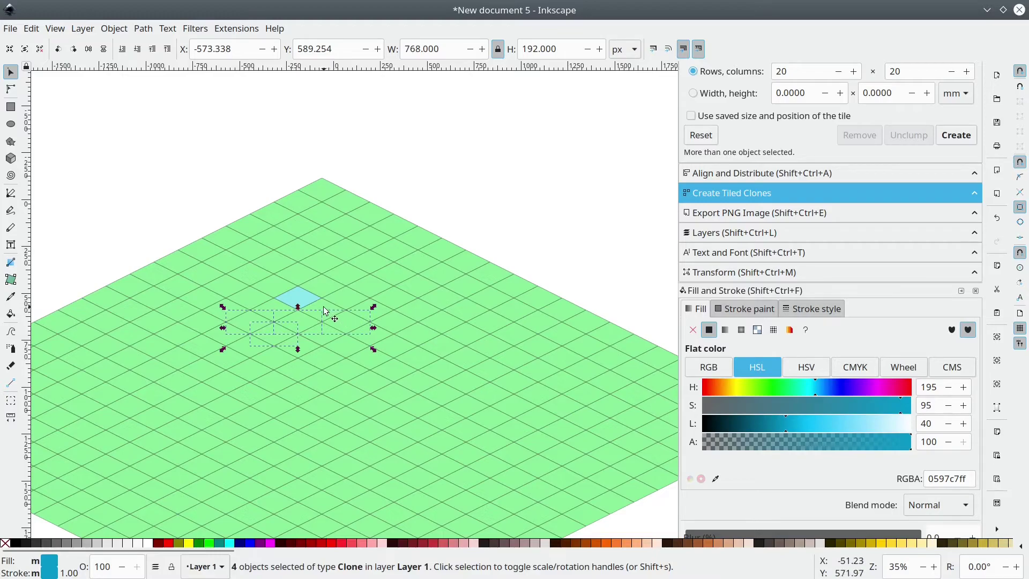
{"action": "left_click", "coordinate": [325, 311], "text": "shift"}
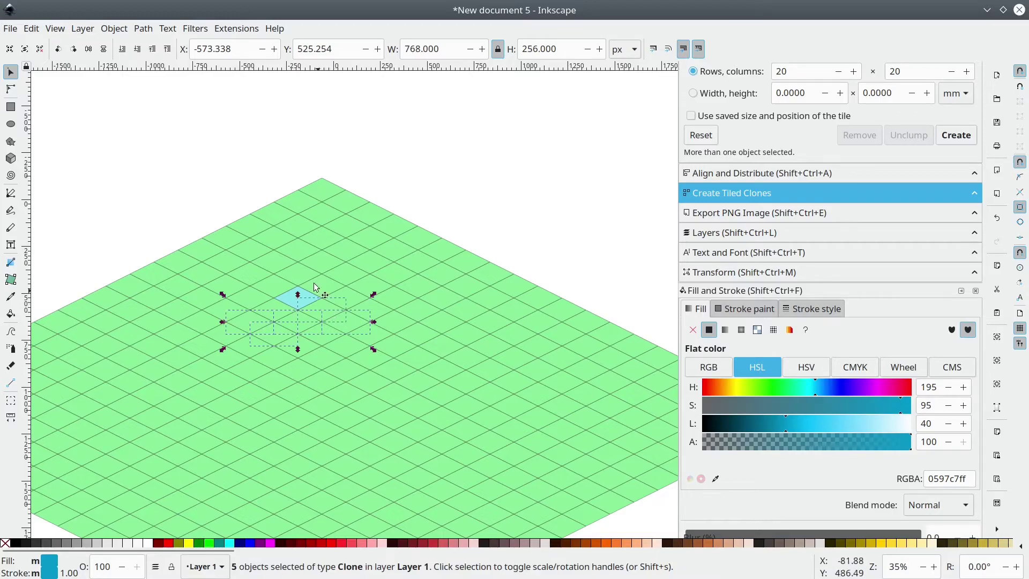
Unlink the five selected clones and fill them light cyan, hue 186 (89e1ebff)
{"action": "left_click", "coordinate": [33, 29]}
{"action": "mouse_move", "coordinate": [158, 234]}
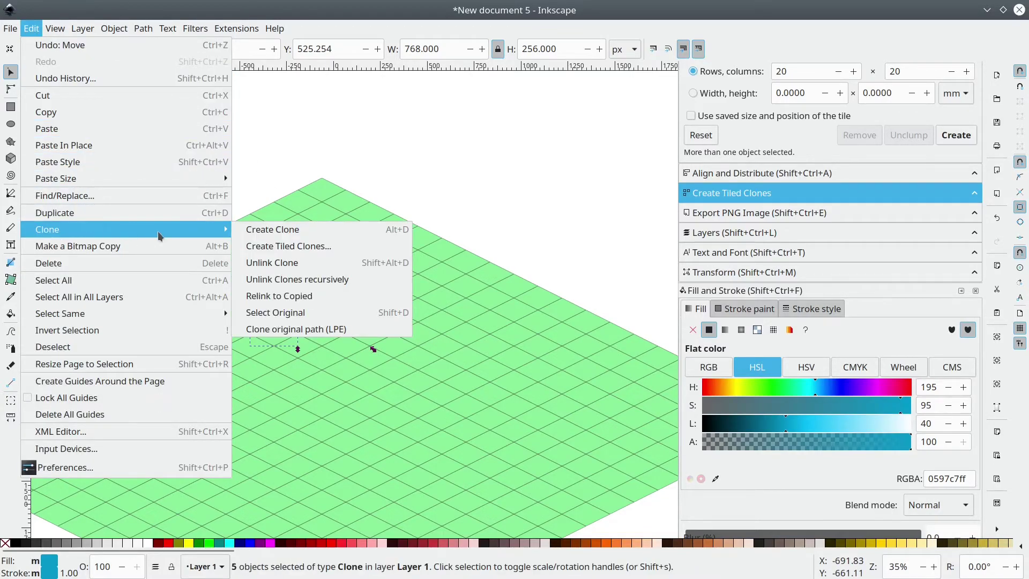
{"action": "left_click", "coordinate": [248, 263]}
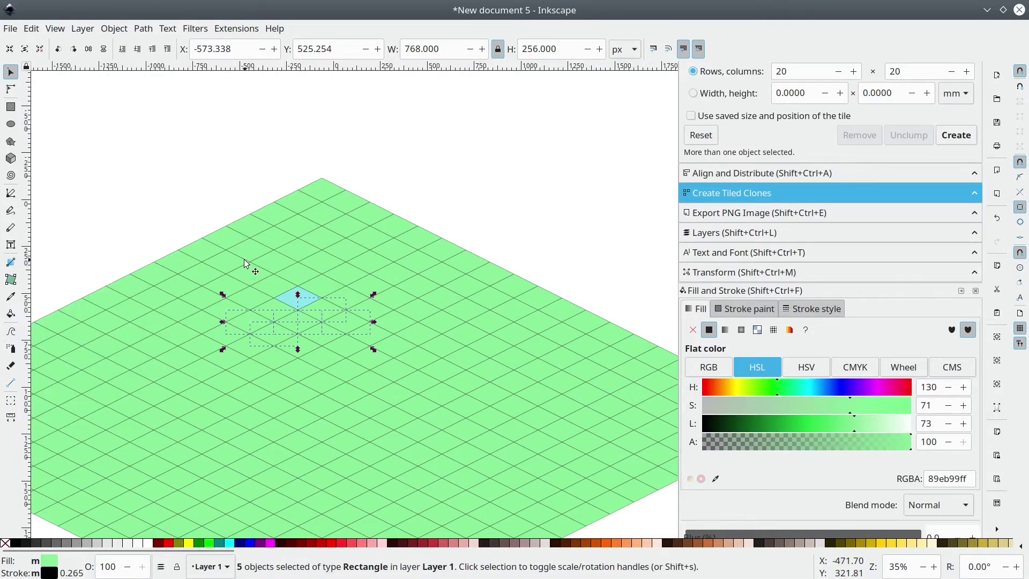
{"action": "left_click", "coordinate": [809, 390]}
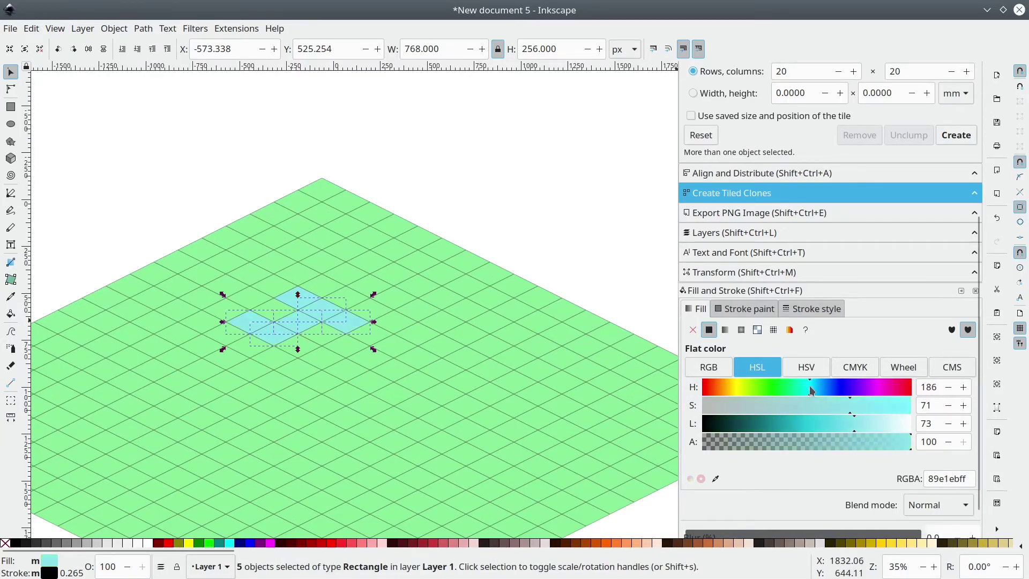
{"action": "left_click", "coordinate": [406, 286]}
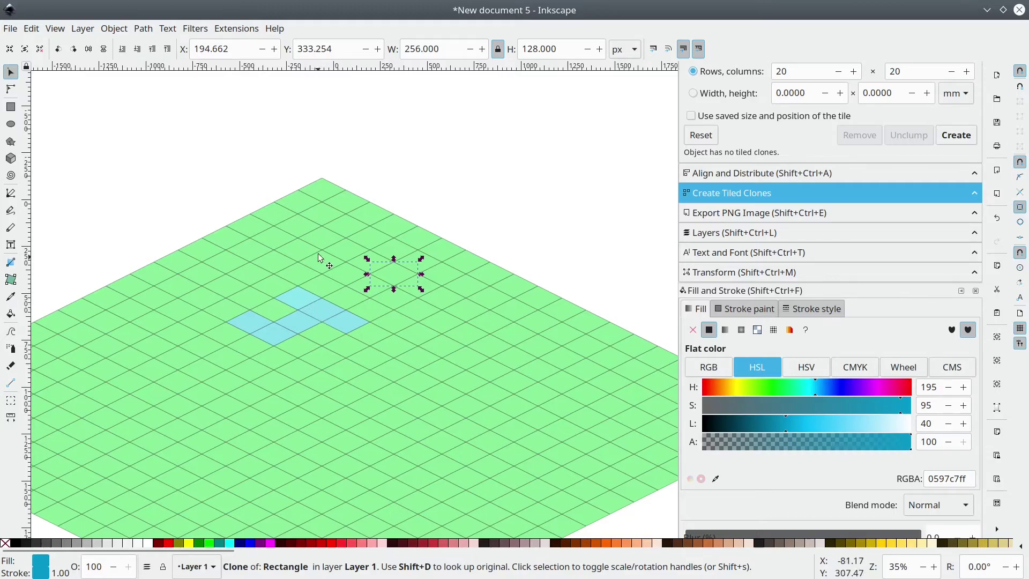
Raise the original top tile's lightness from 73 to 77 (9ceea9ff), lightening all linked green clones
{"action": "left_click", "coordinate": [320, 189]}
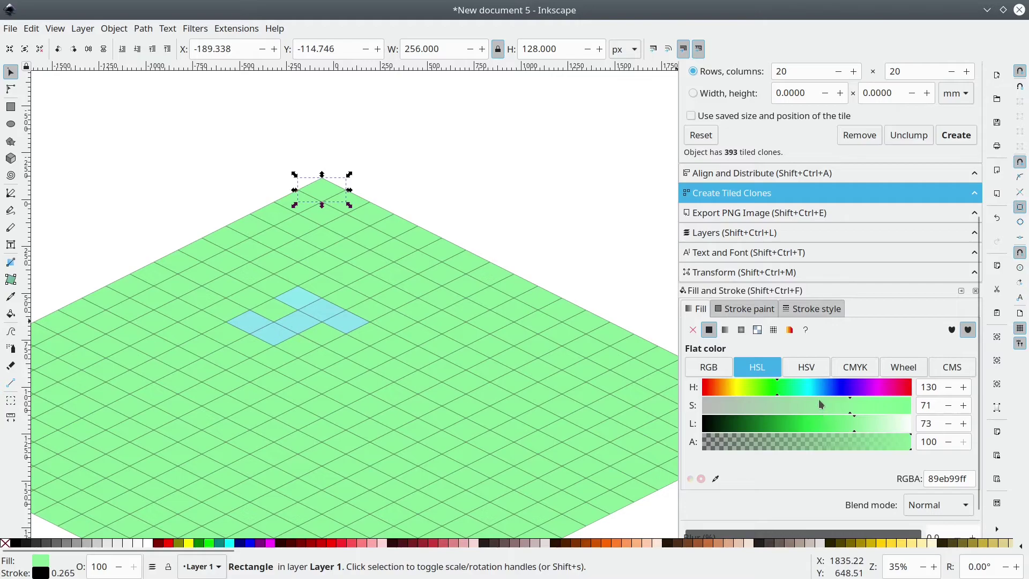
{"action": "left_click_drag", "start_coordinate": [855, 417], "coordinate": [863, 422]}
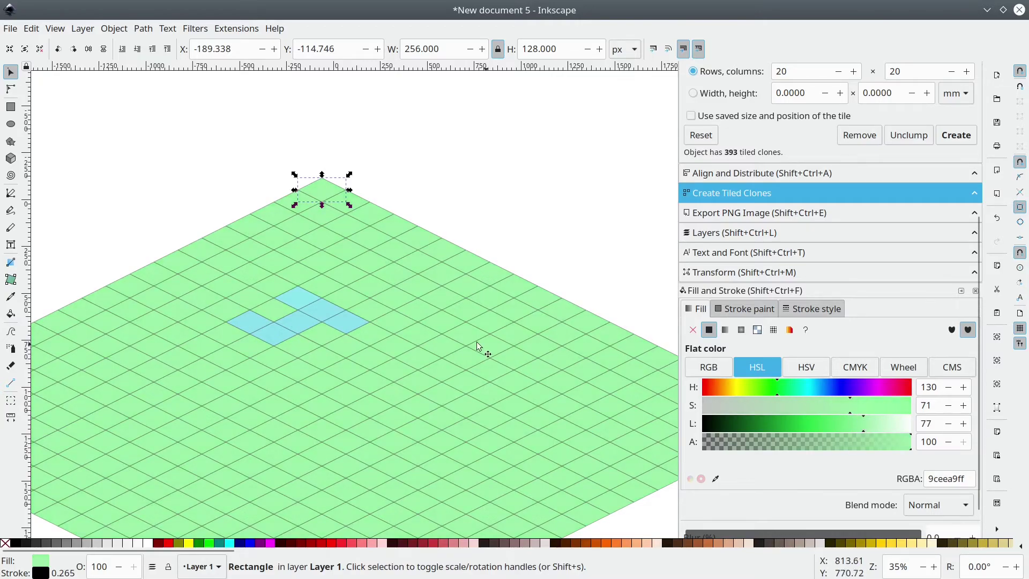
{"action": "left_click", "coordinate": [339, 356]}
{"action": "left_click", "coordinate": [299, 395]}
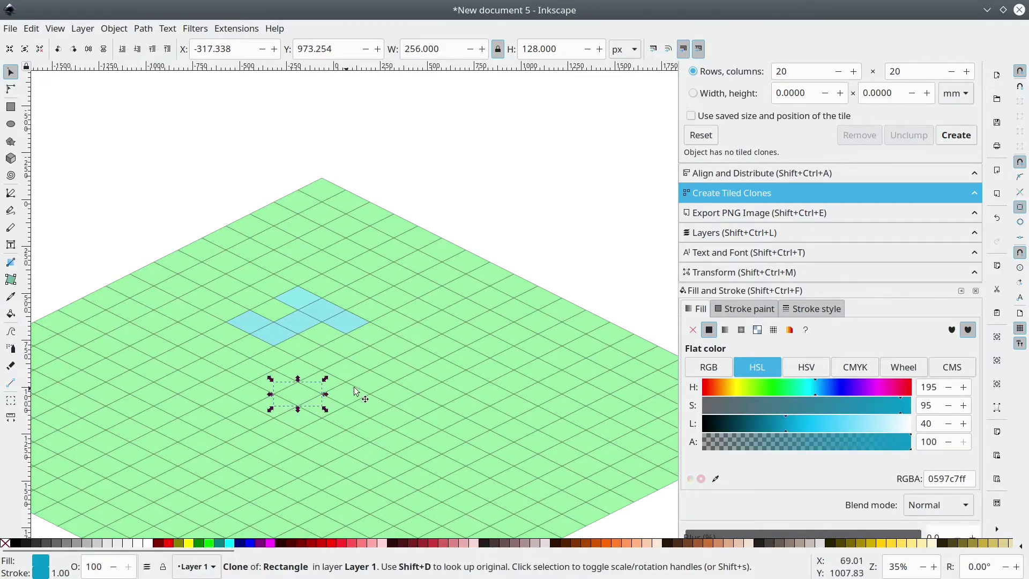